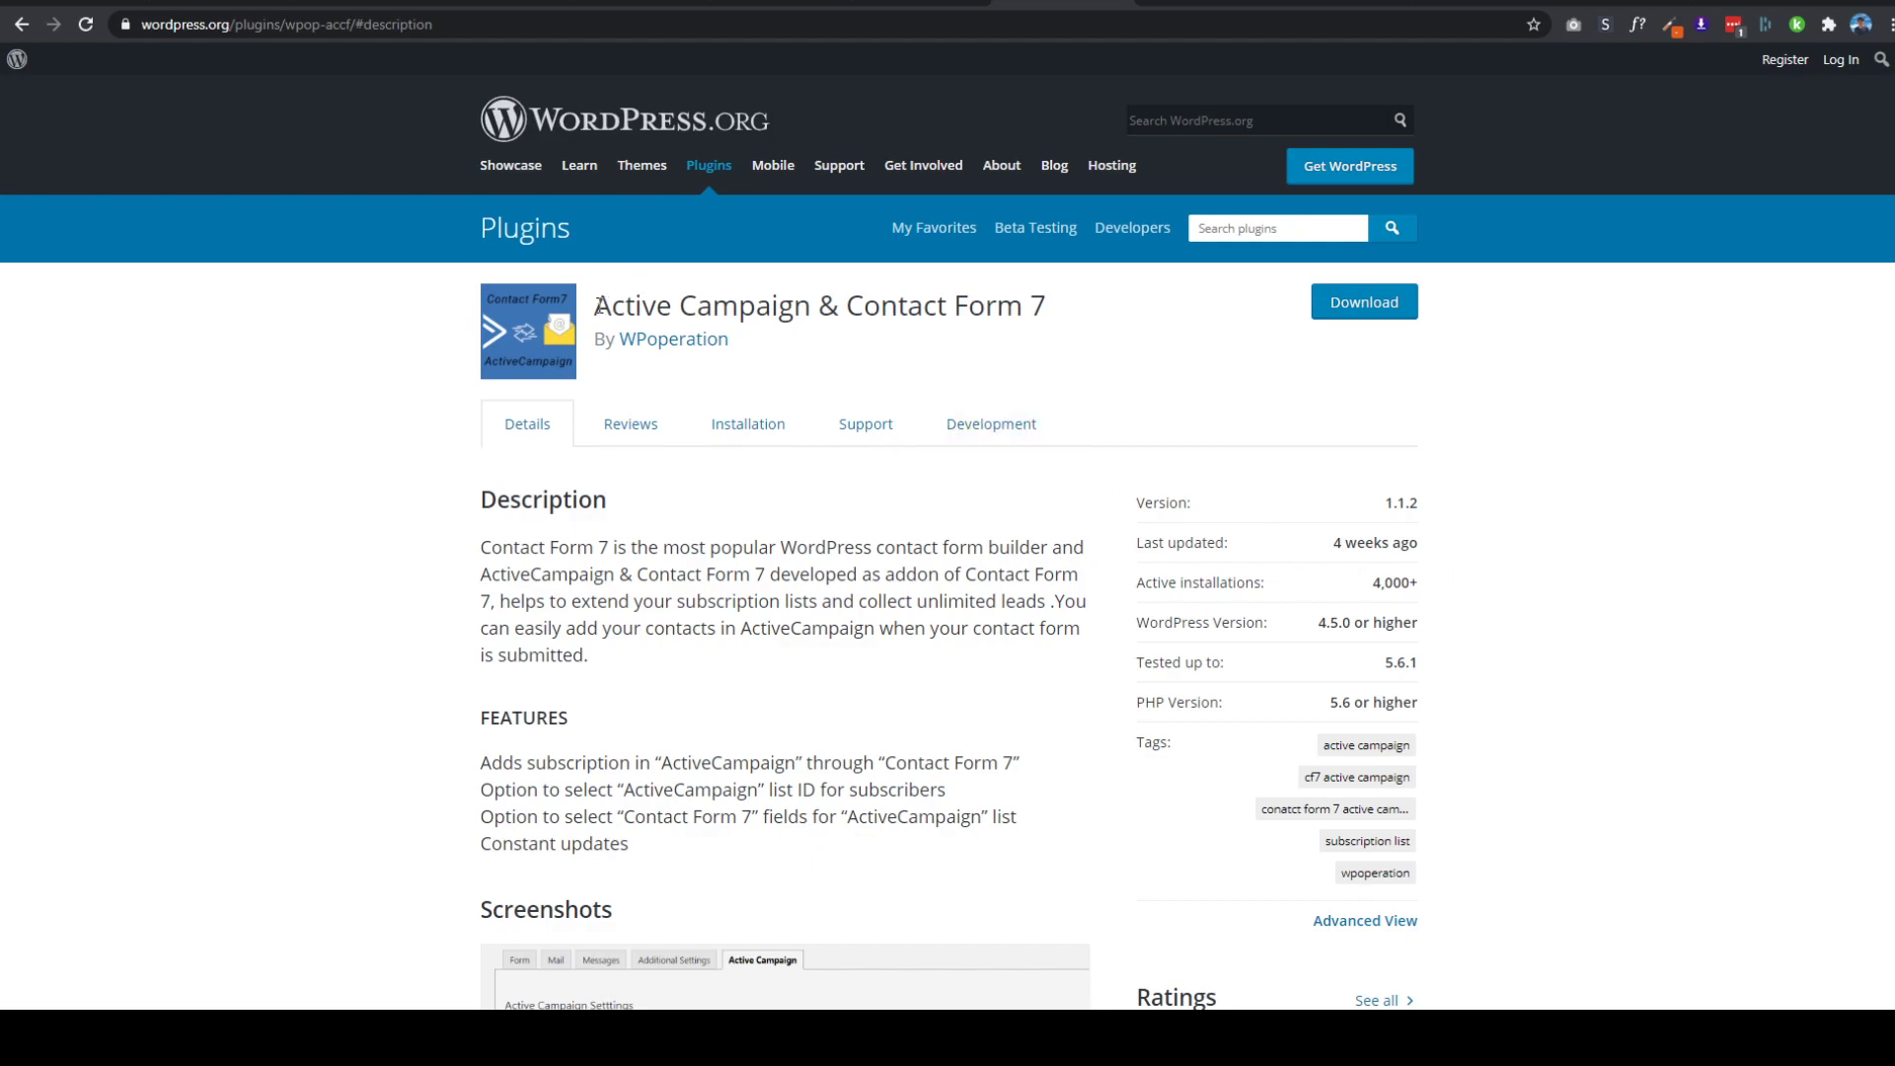
- Select the 'Active Campaign & Contact Form 7' plugin title on its wordpress.org page
{"action": "left_click_drag", "start_coordinate": [599, 305], "coordinate": [1054, 322]}
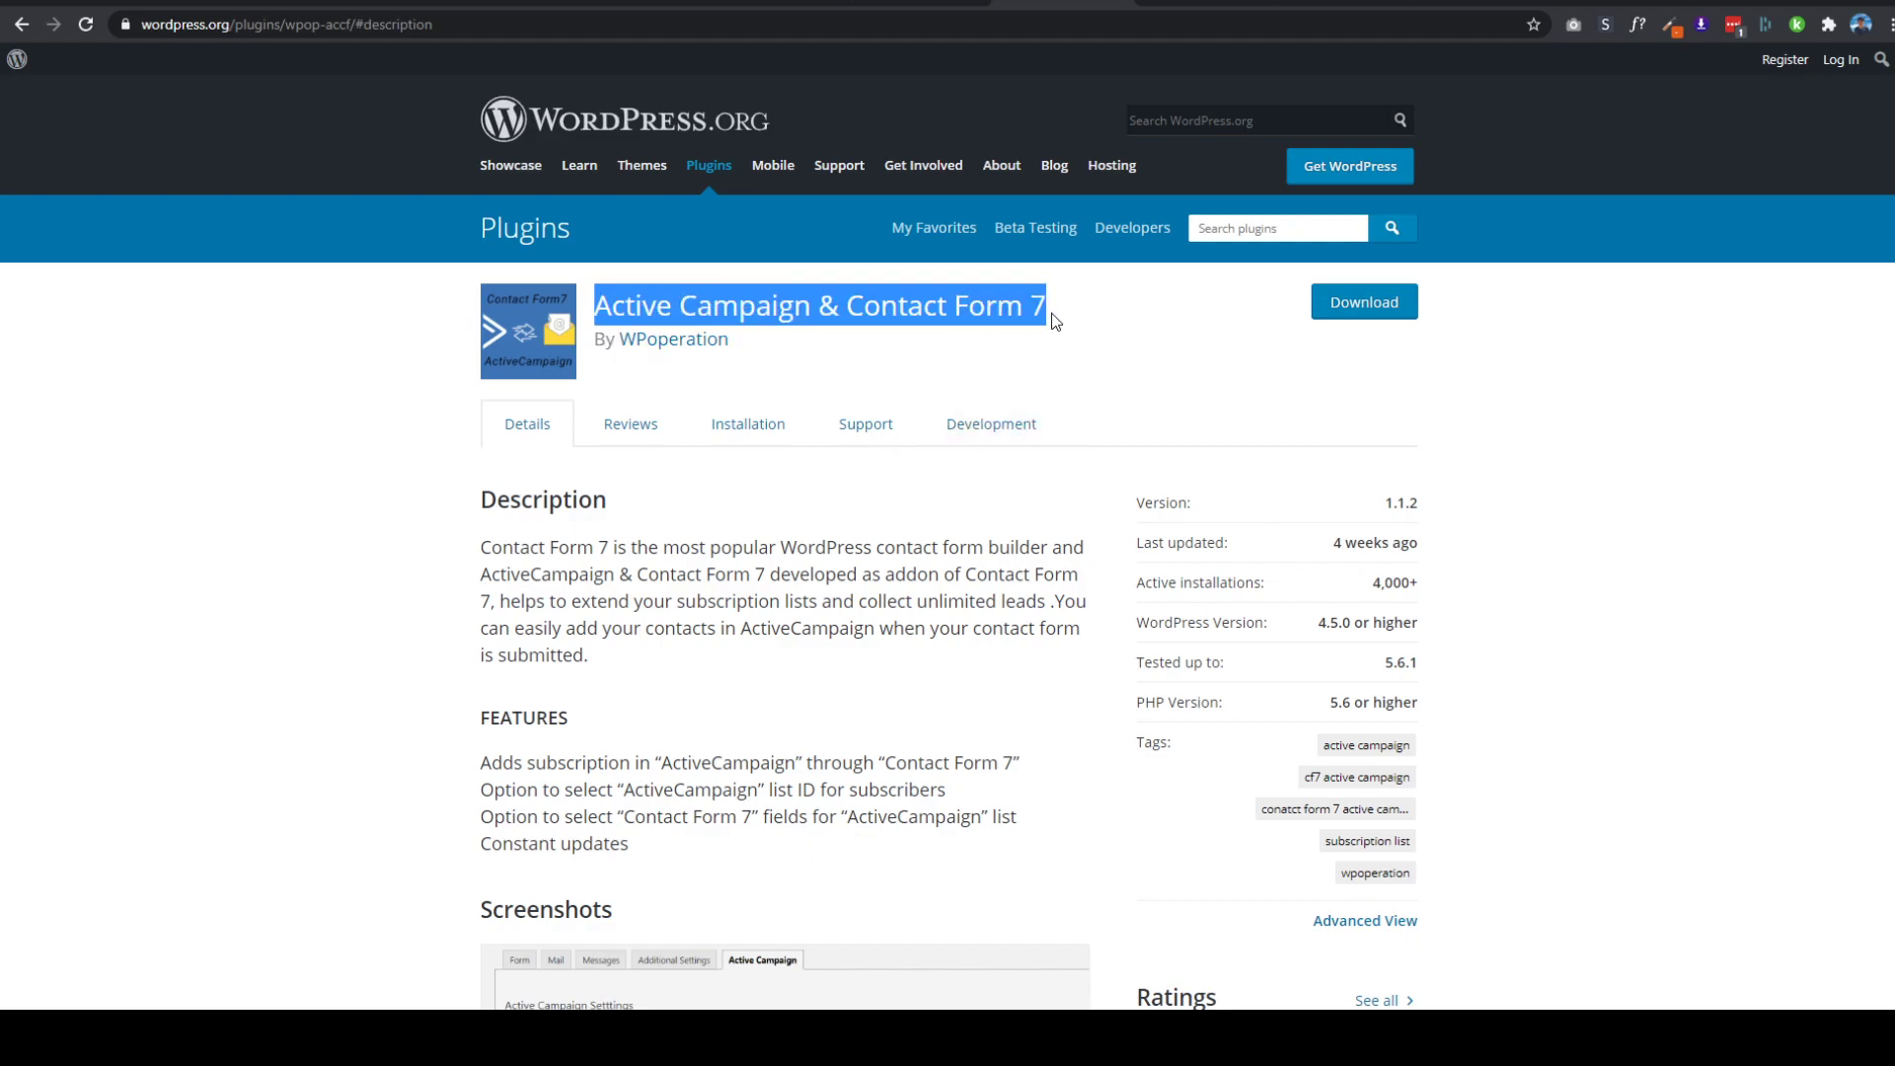
{"action": "left_click", "coordinate": [1054, 321]}
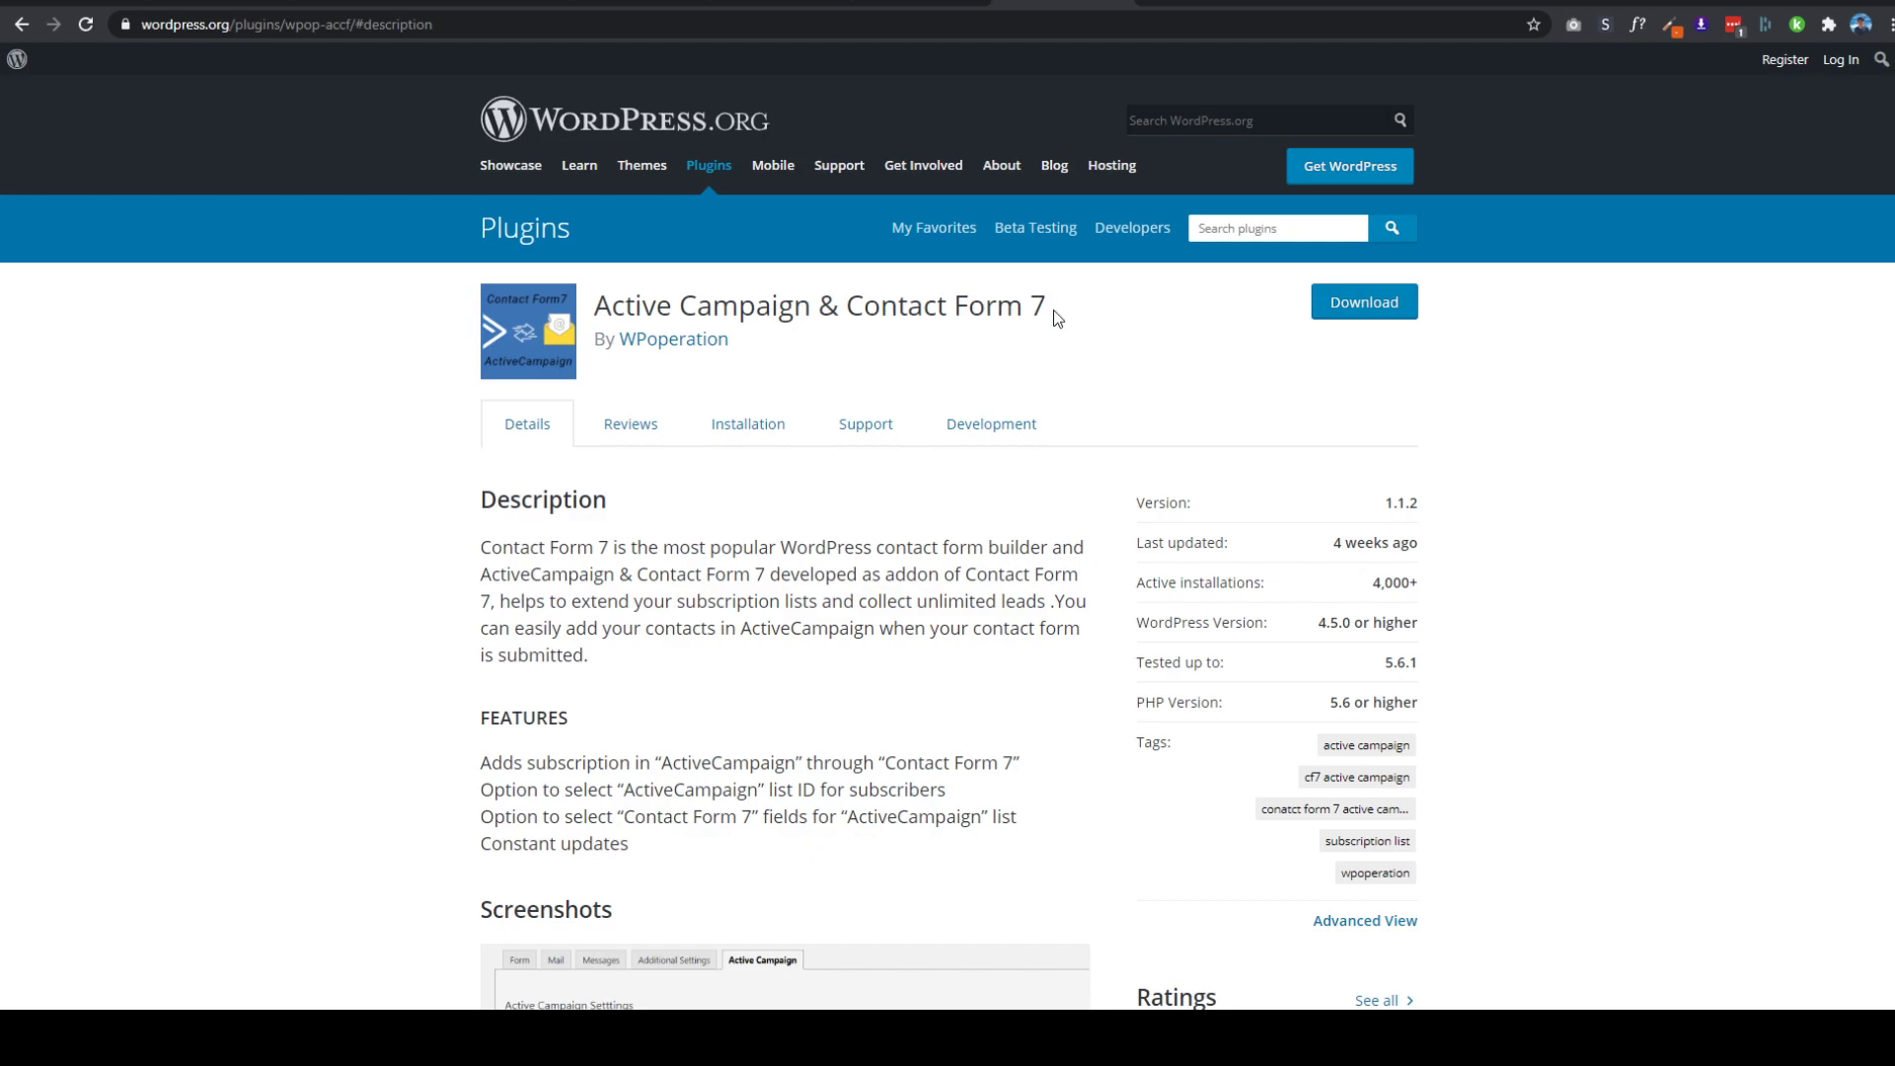
{"action": "left_click_drag", "start_coordinate": [1046, 308], "coordinate": [599, 279]}
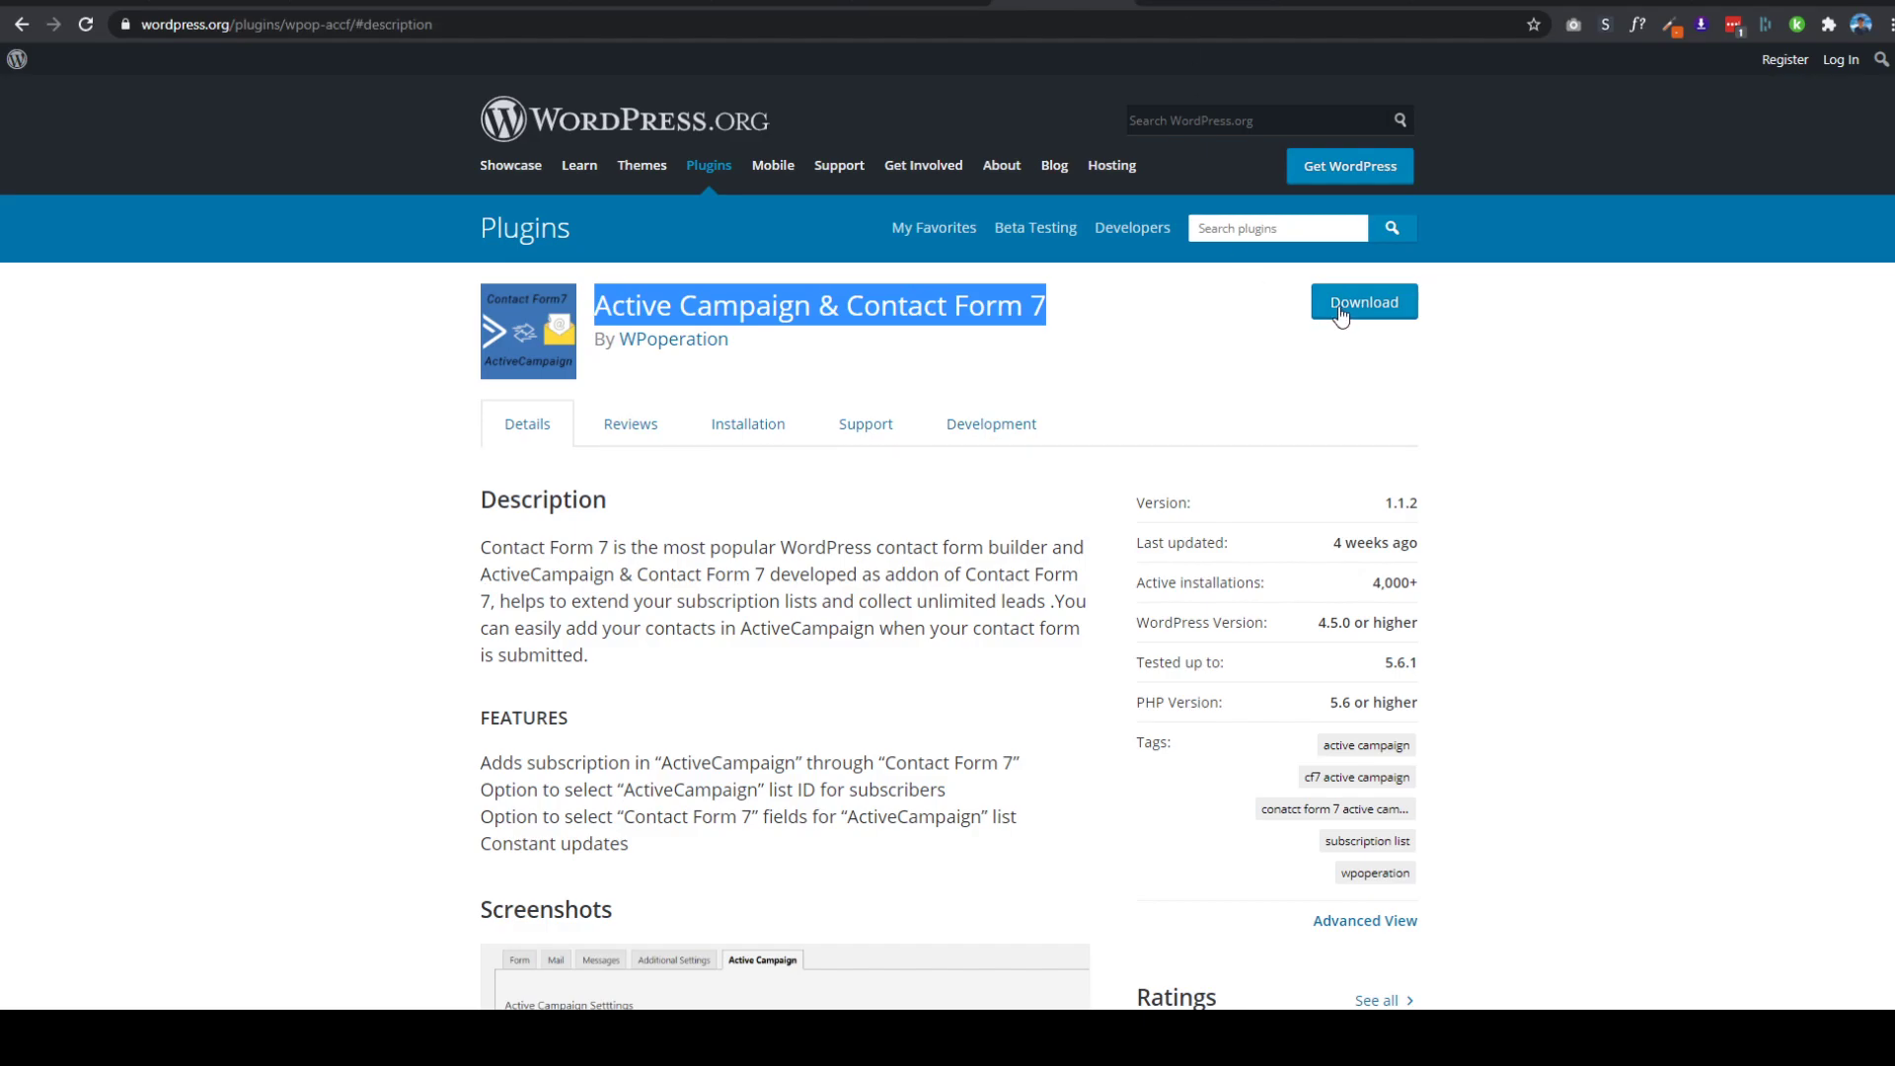
- Return to WordPress admin and review the Wholesale Registration Form's field template
{"action": "left_click", "coordinate": [1202, 2]}
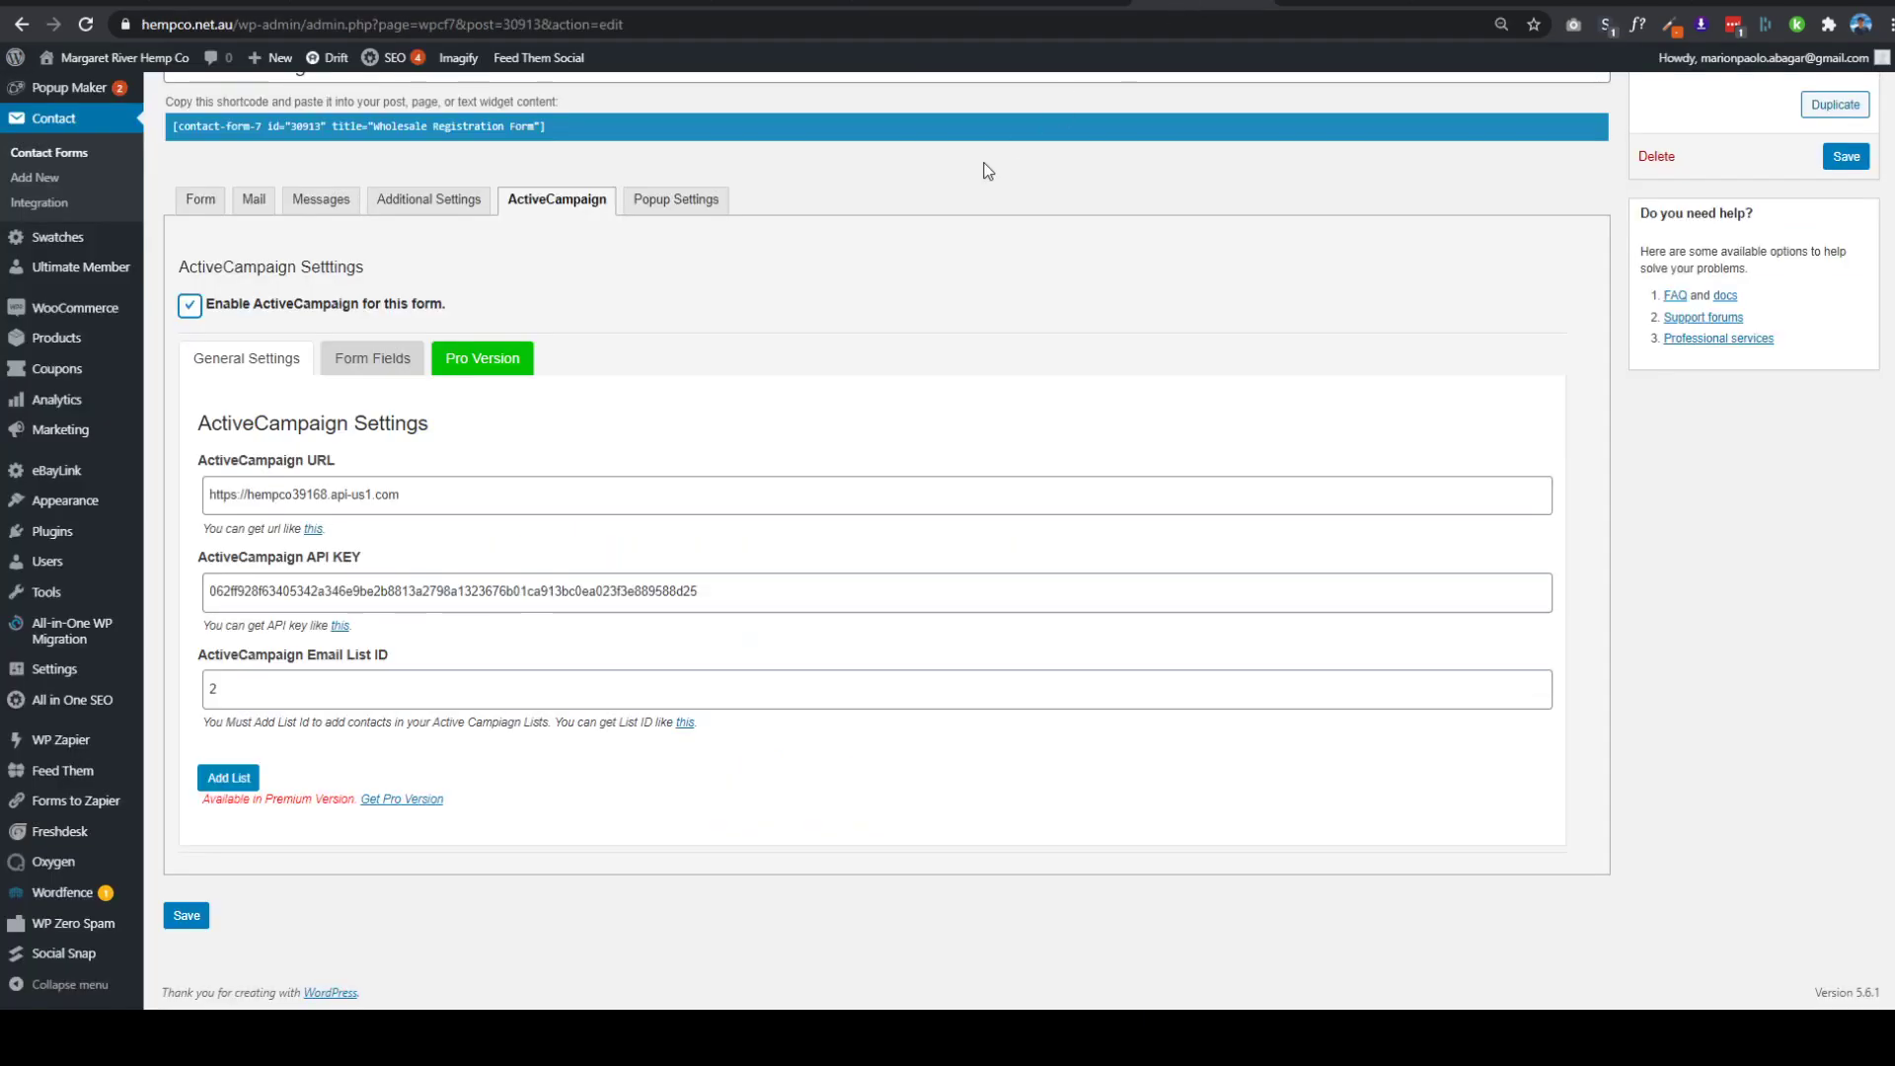
{"action": "mouse_move", "coordinate": [72, 859]}
{"action": "left_click", "coordinate": [201, 200]}
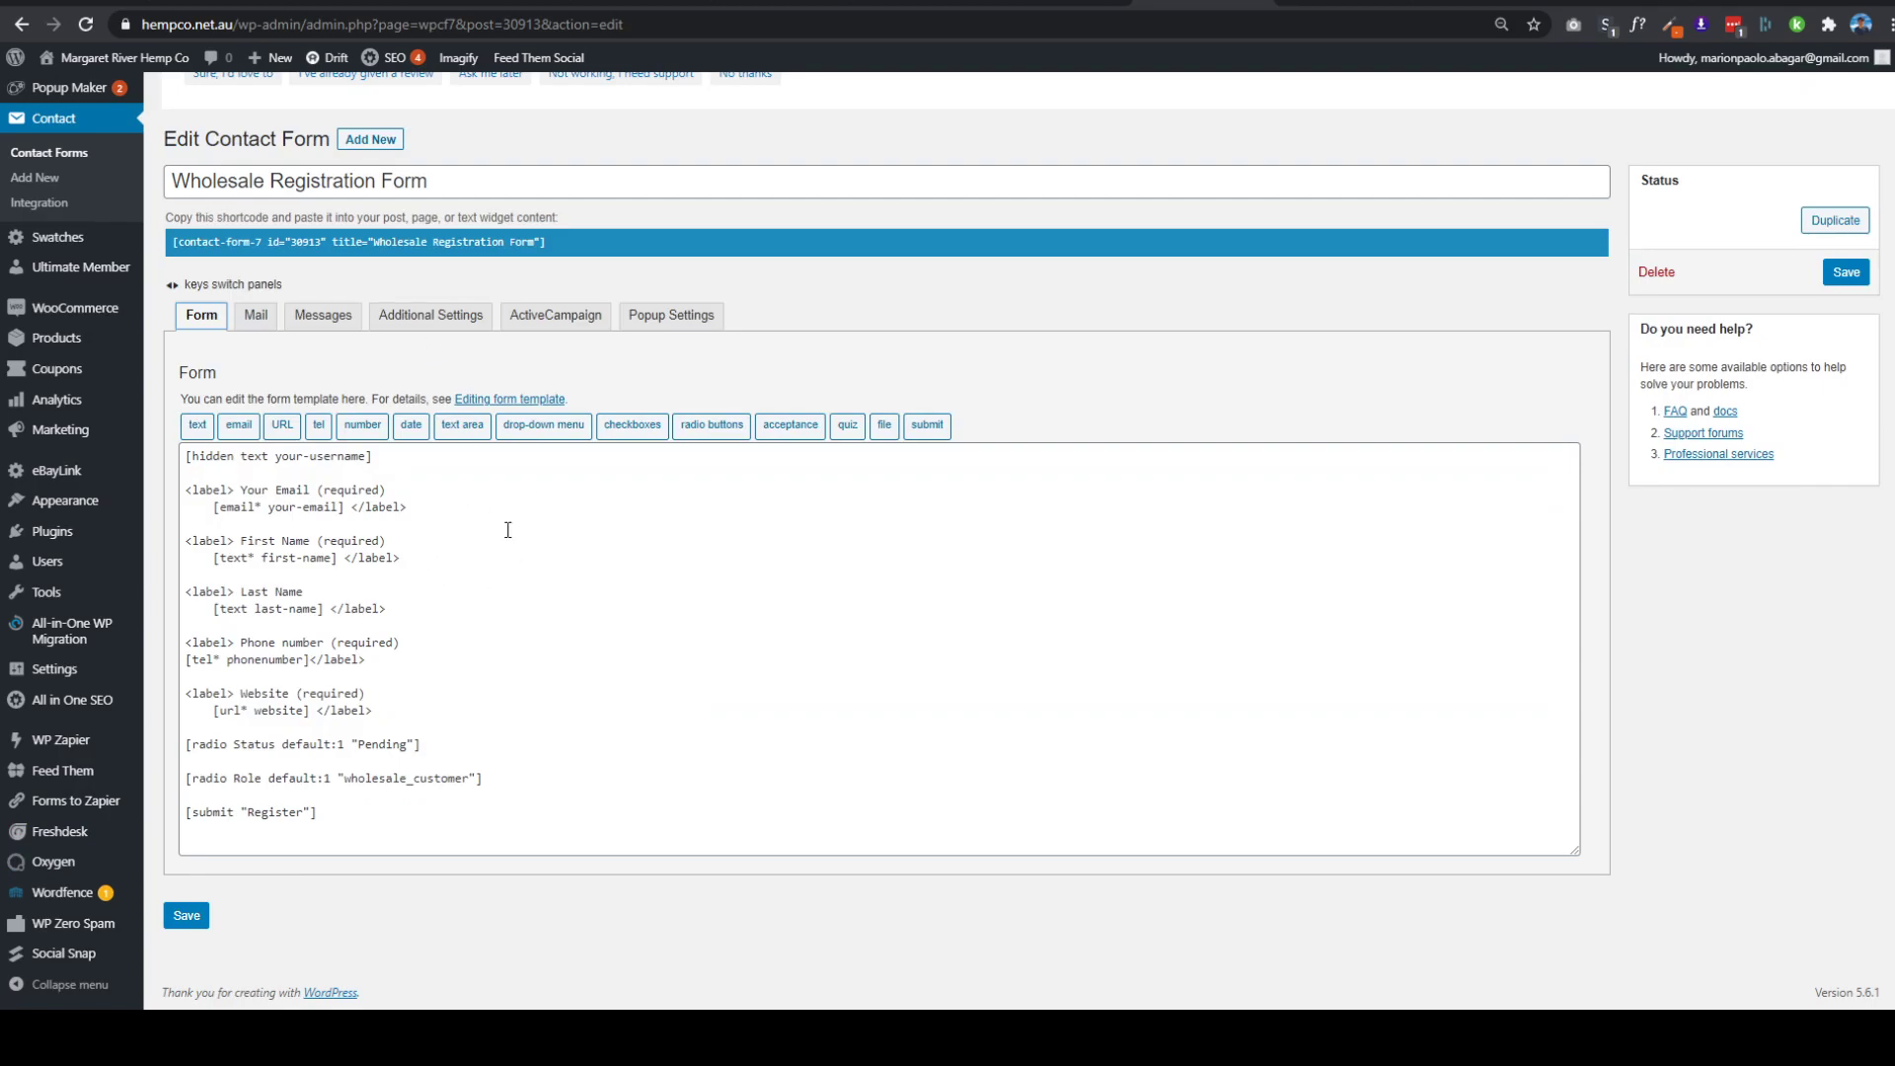
- Toggle Enable ActiveCampaign on the form, then bring up ActiveCampaign's Developer Settings API URL and key
{"action": "left_click", "coordinate": [554, 326]}
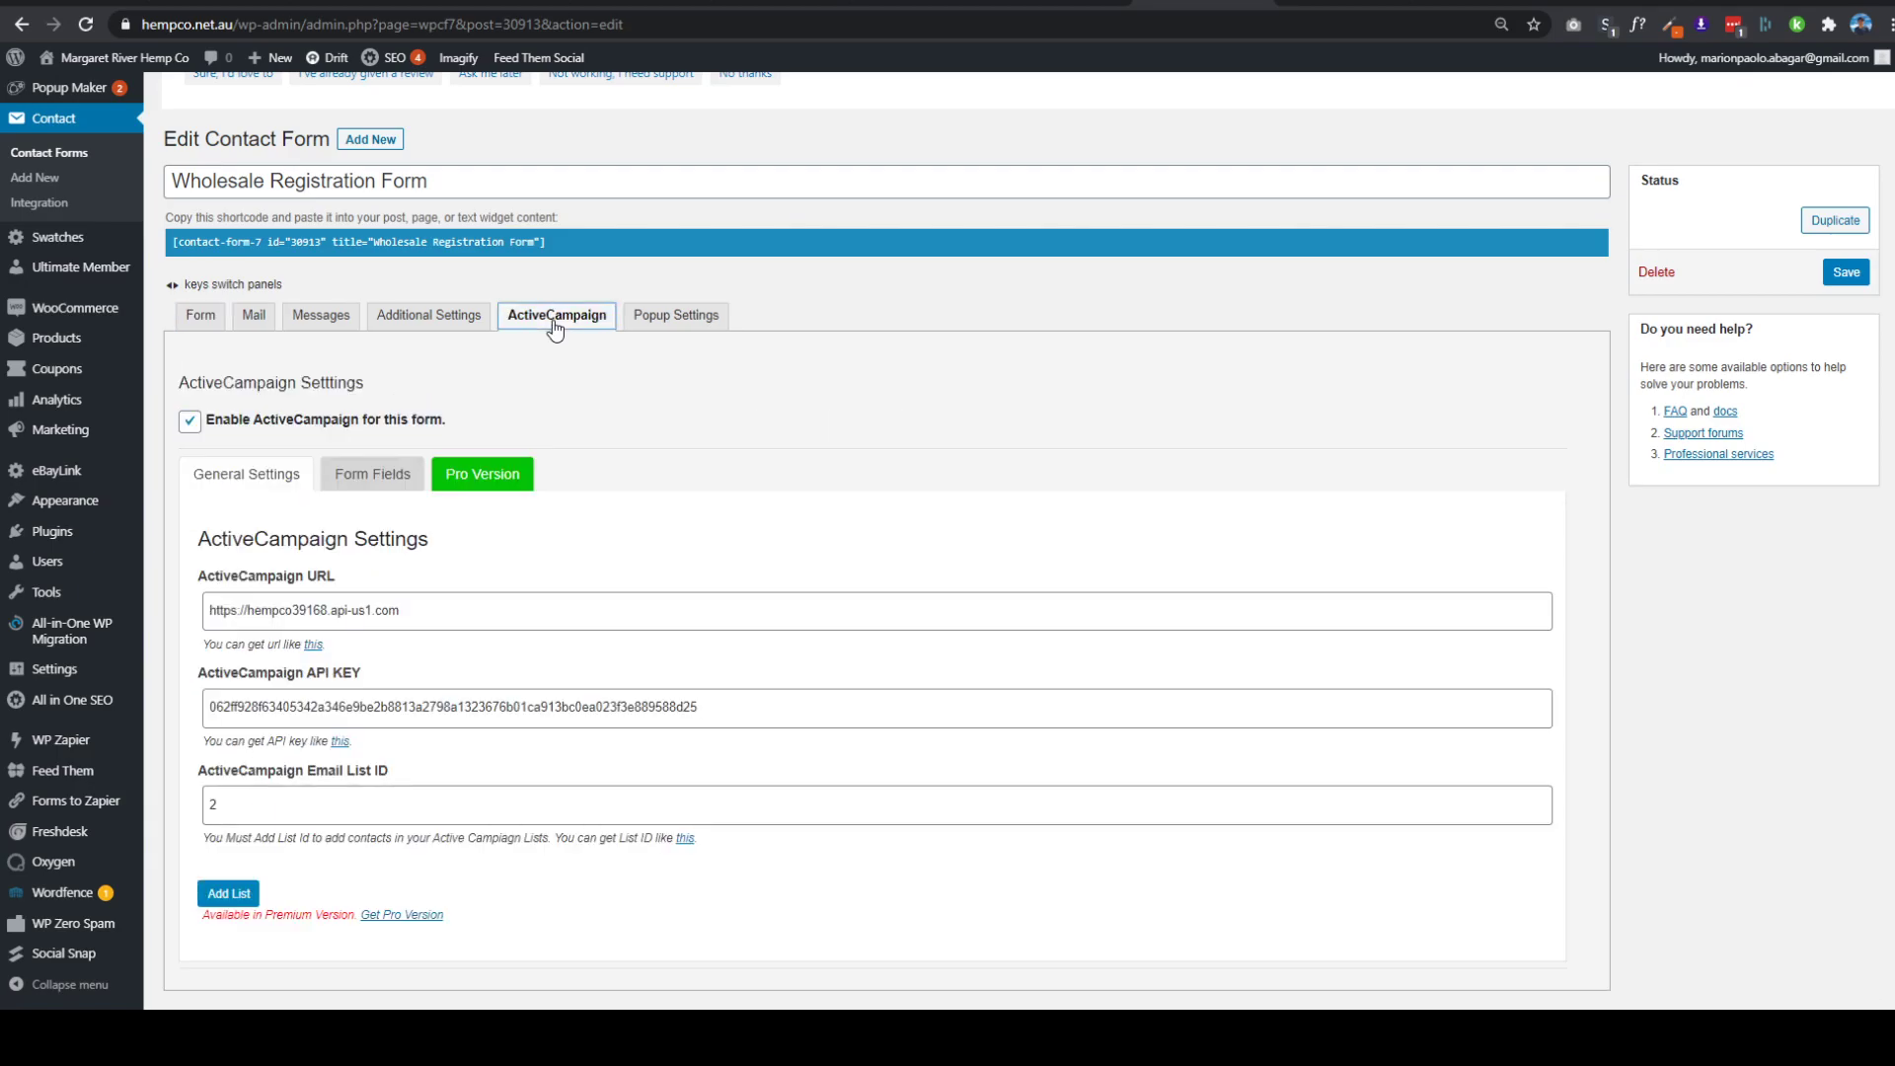
{"action": "left_click", "coordinate": [190, 428]}
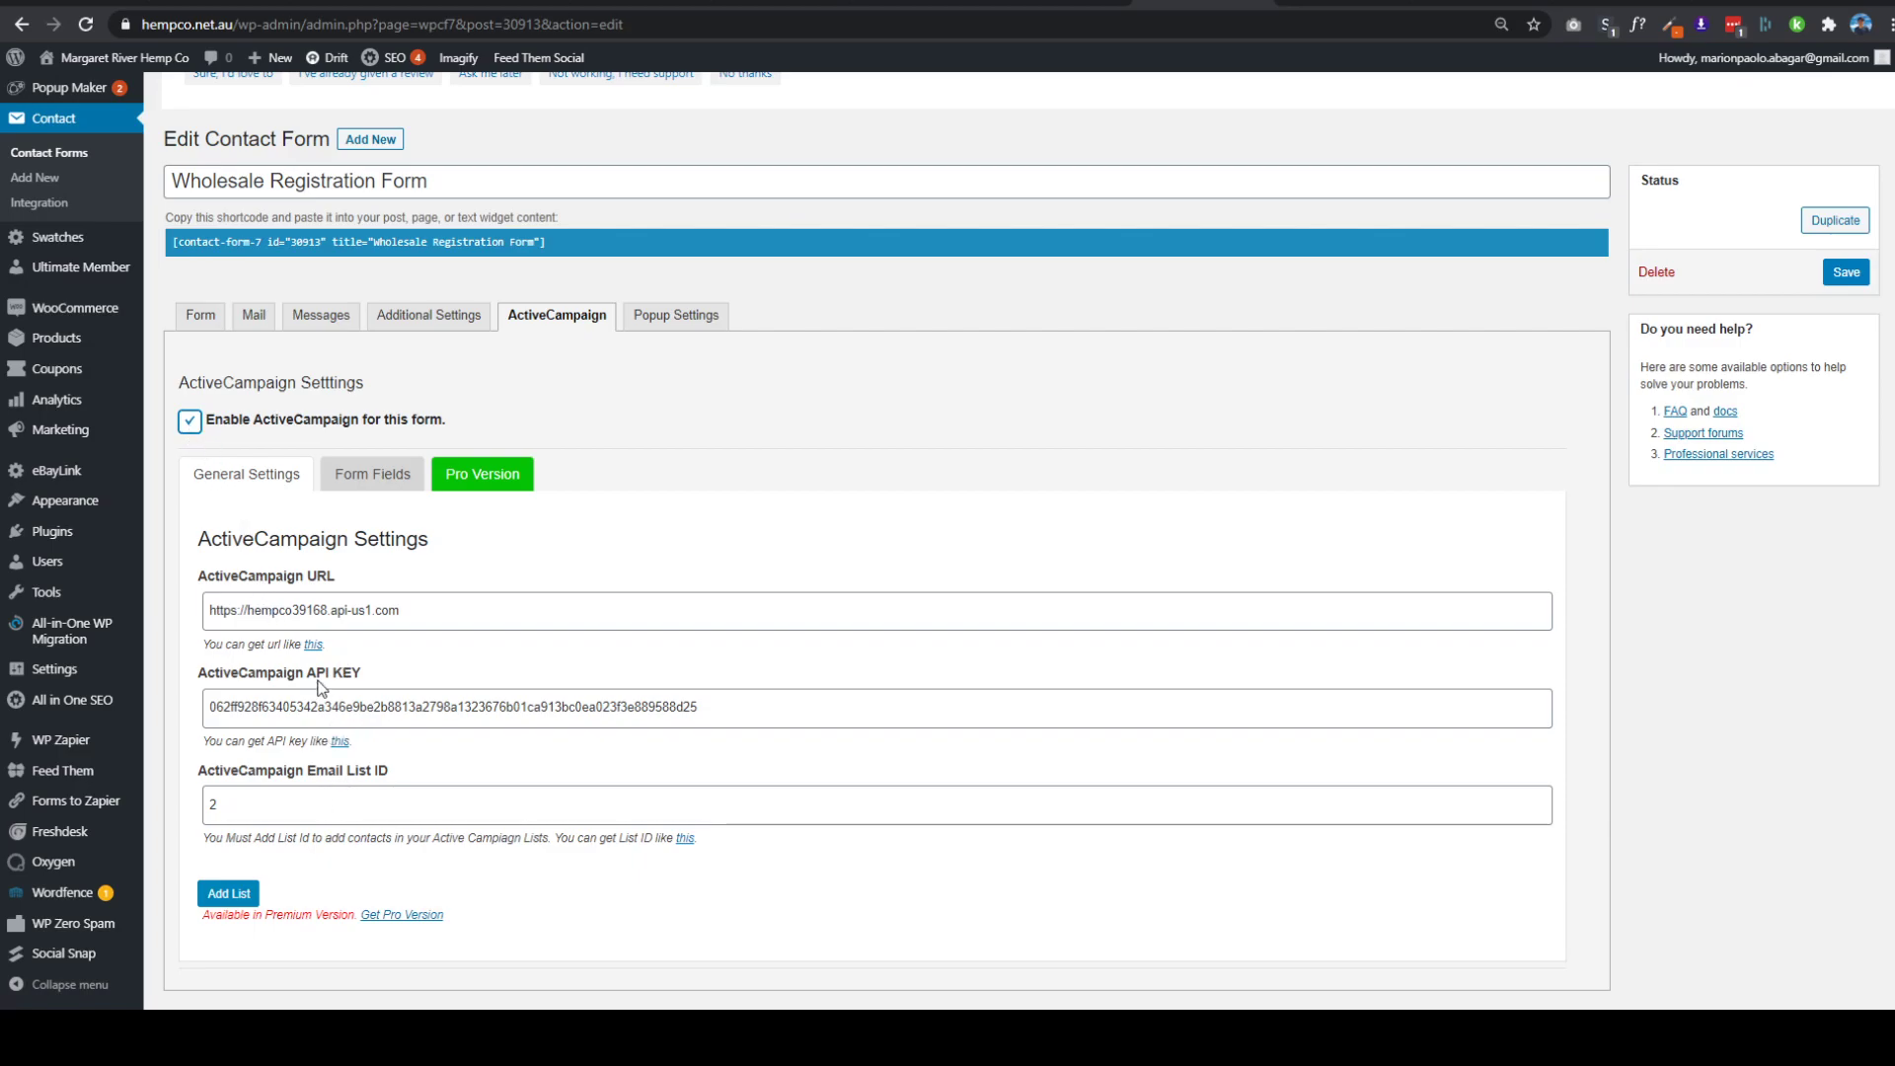
{"action": "left_click", "coordinate": [1467, 3]}
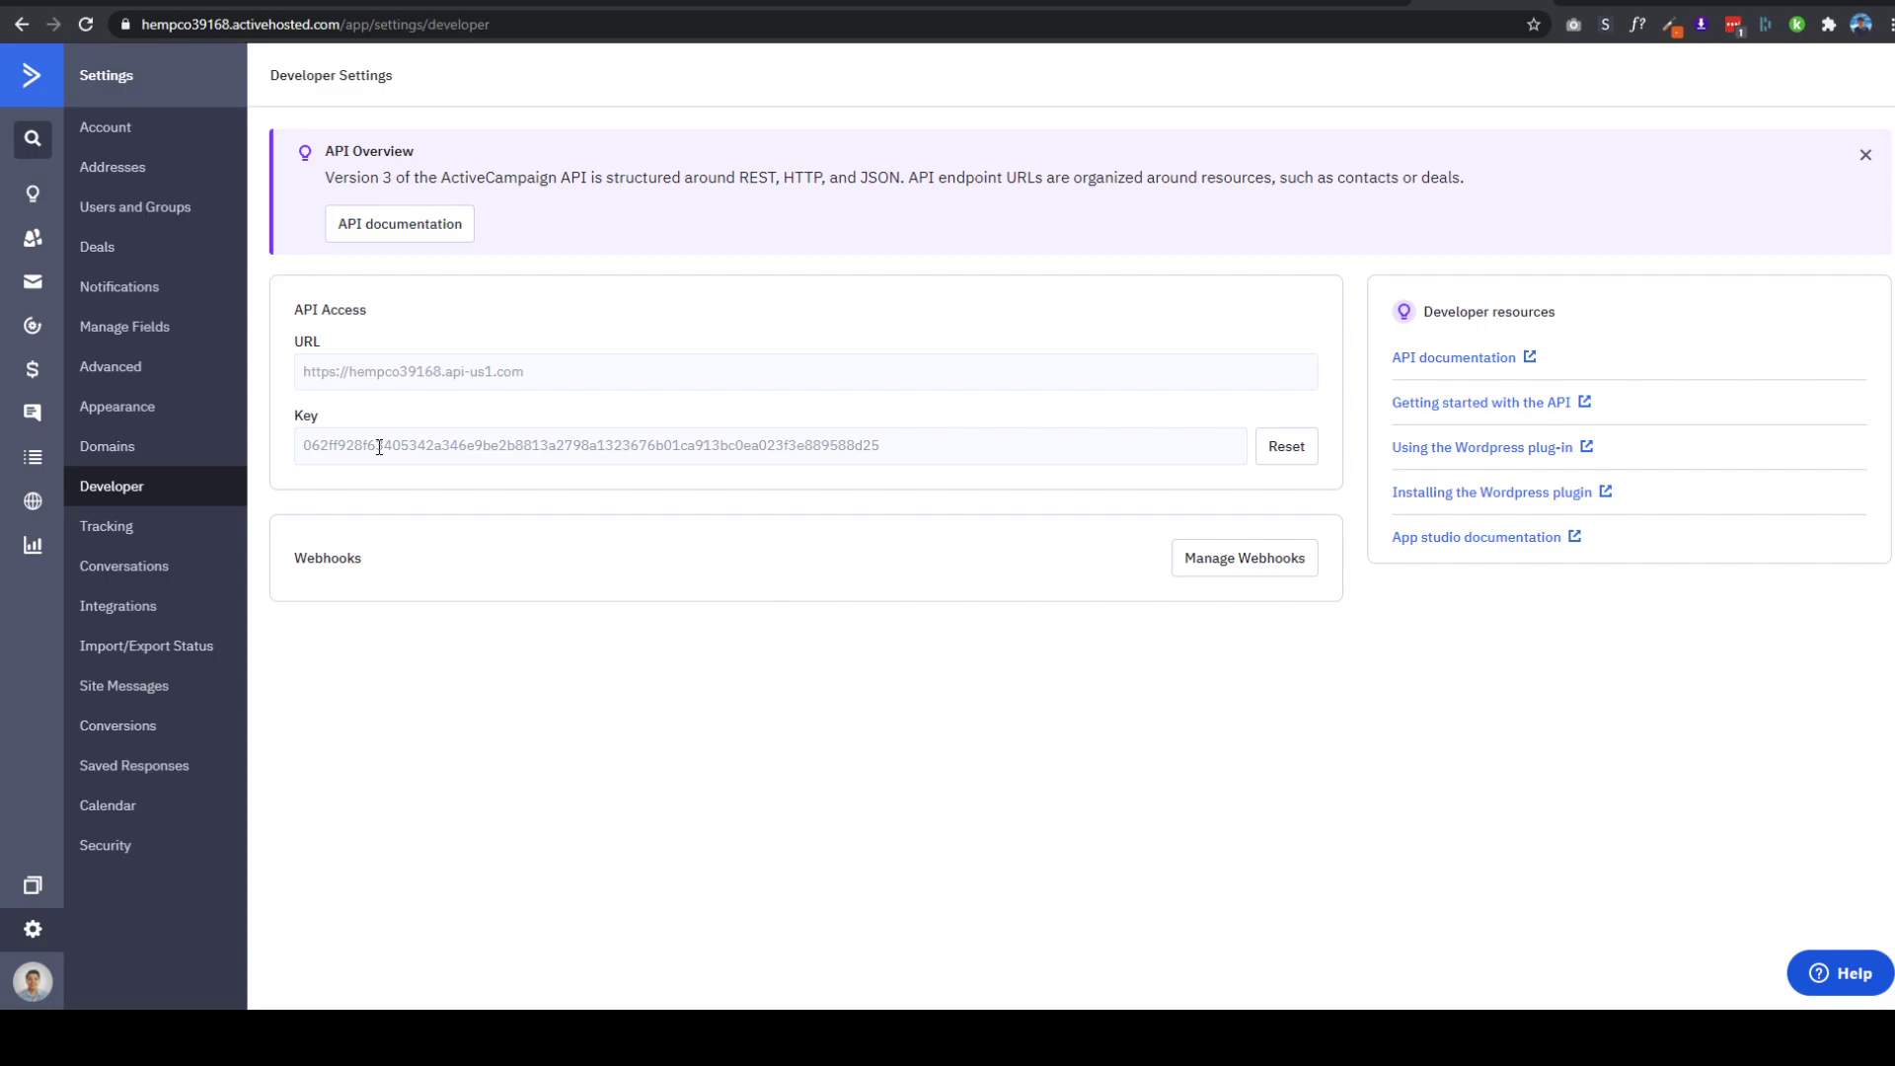
- Check the live wholesaler registration form, then return to the form's ActiveCampaign settings with List ID 2
{"action": "left_click", "coordinate": [1257, 3]}
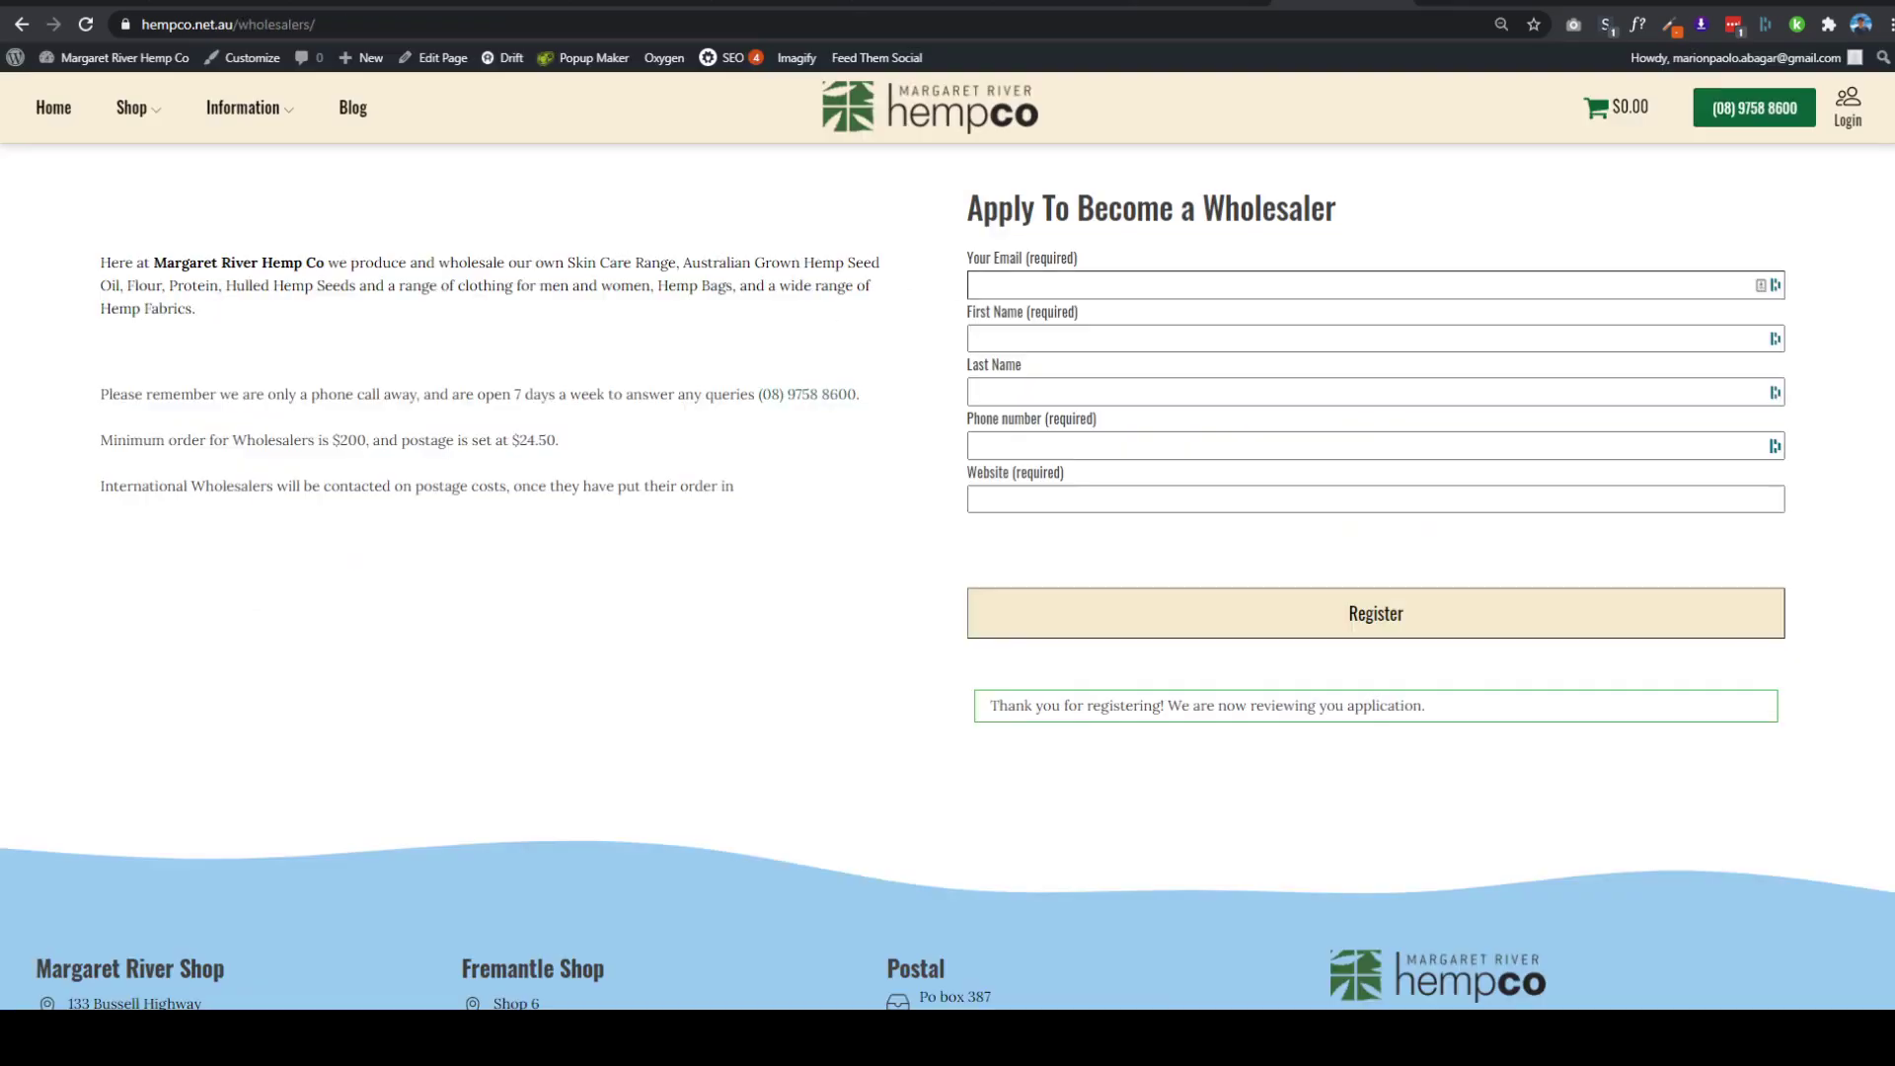
{"action": "left_click", "coordinate": [1185, 5]}
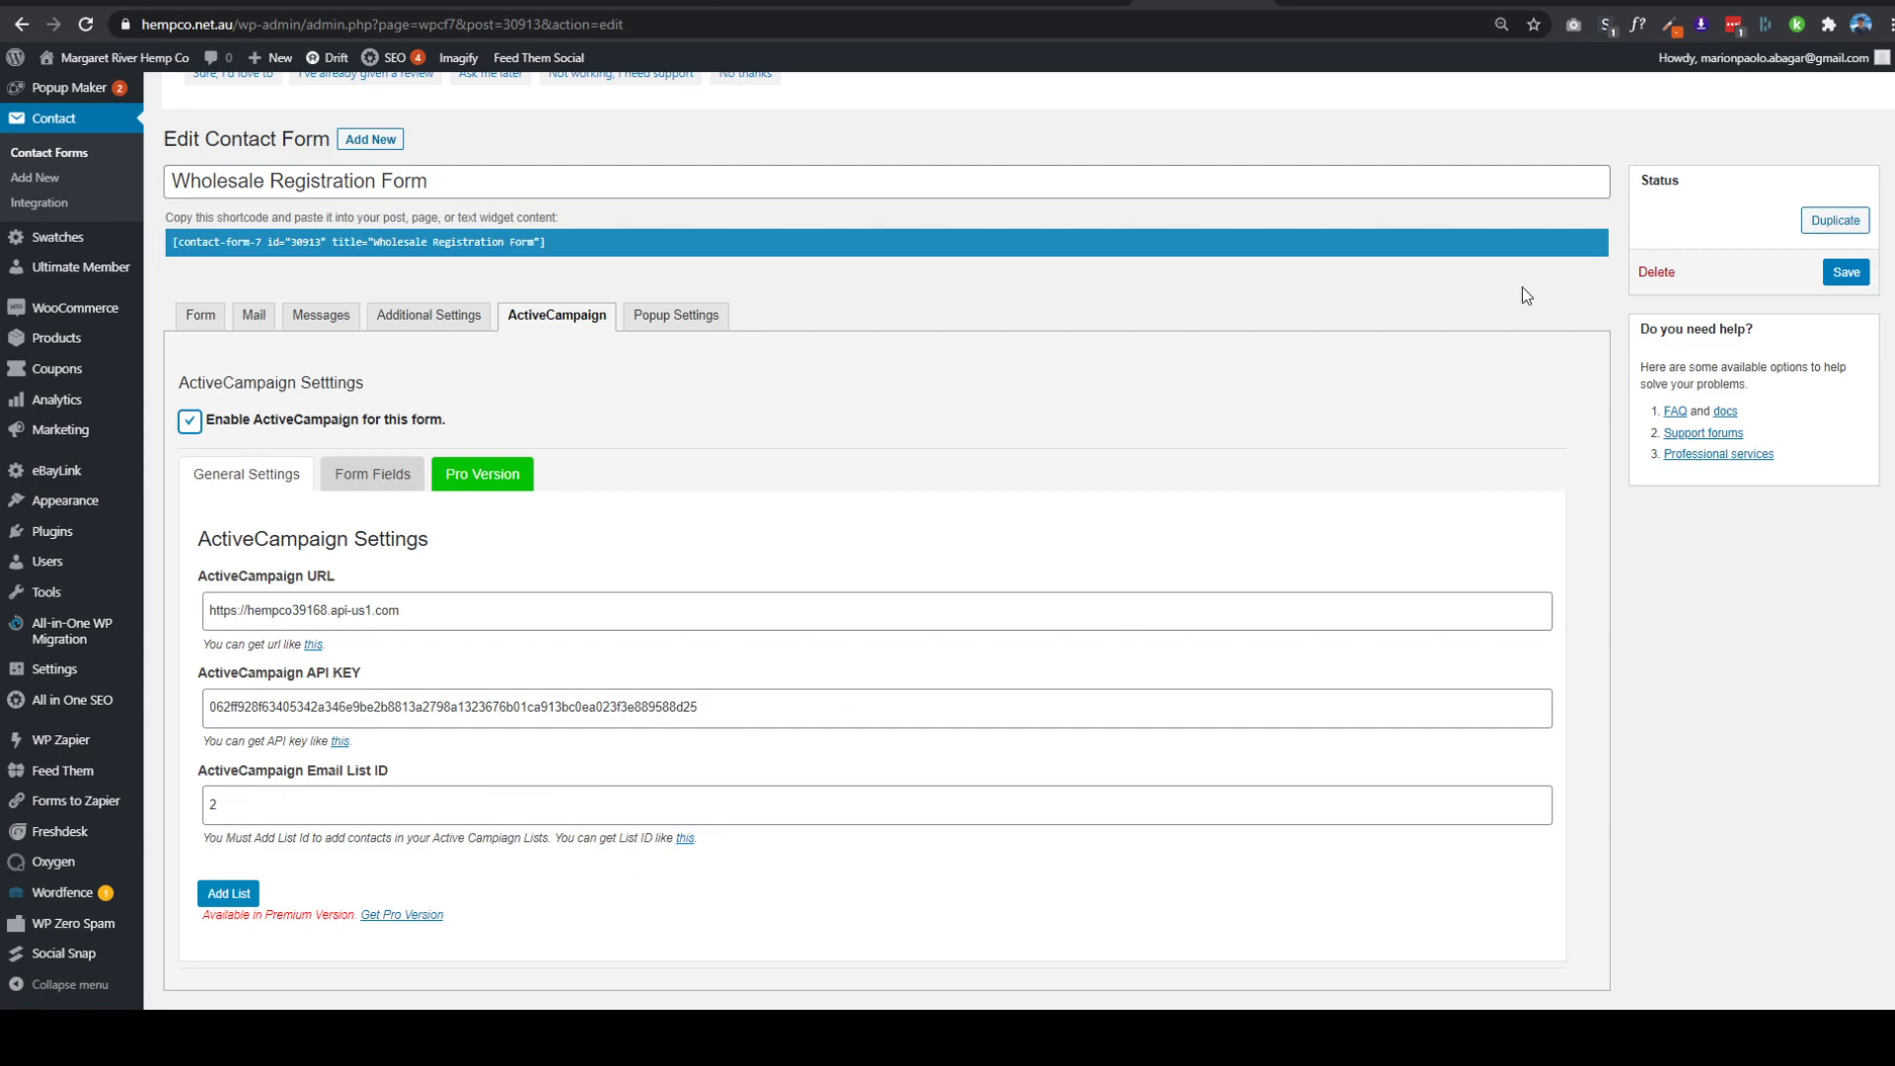
{"action": "key", "text": "ctrl+Tab"}
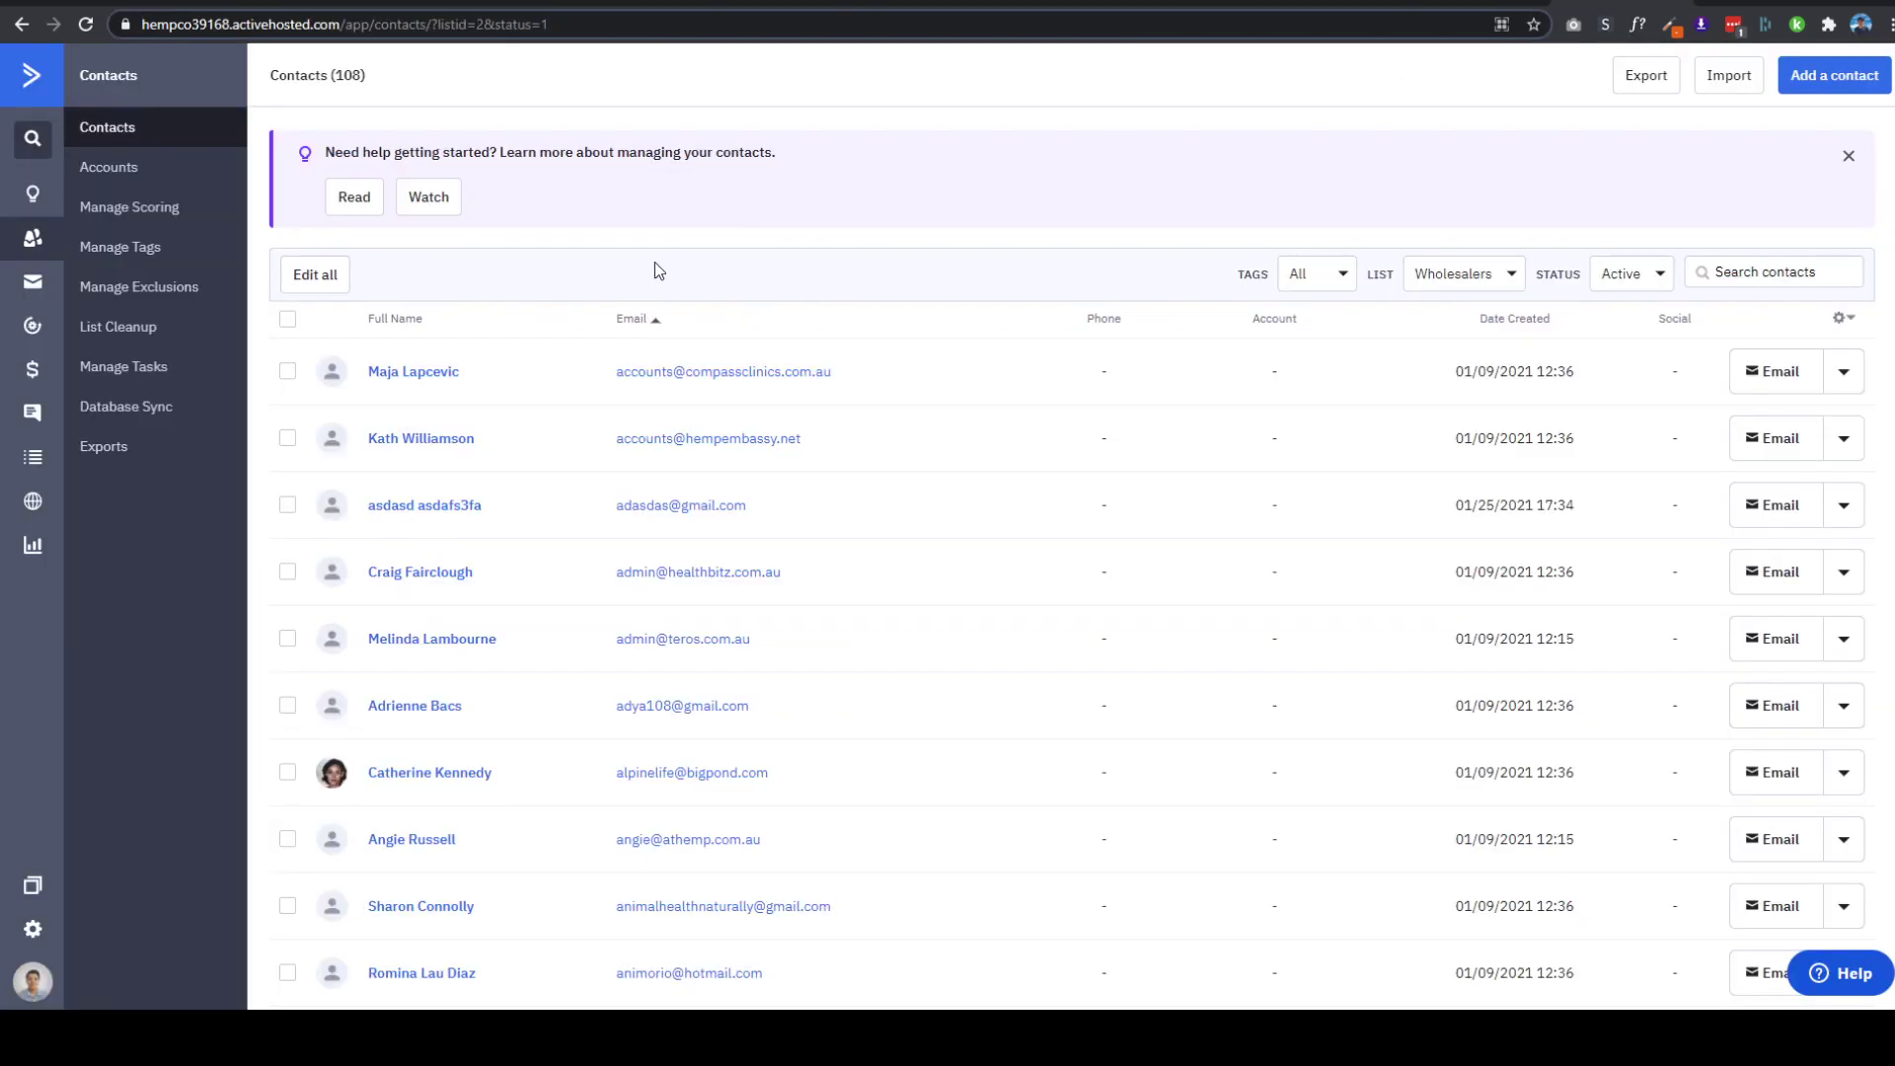
{"action": "left_click", "coordinate": [46, 464]}
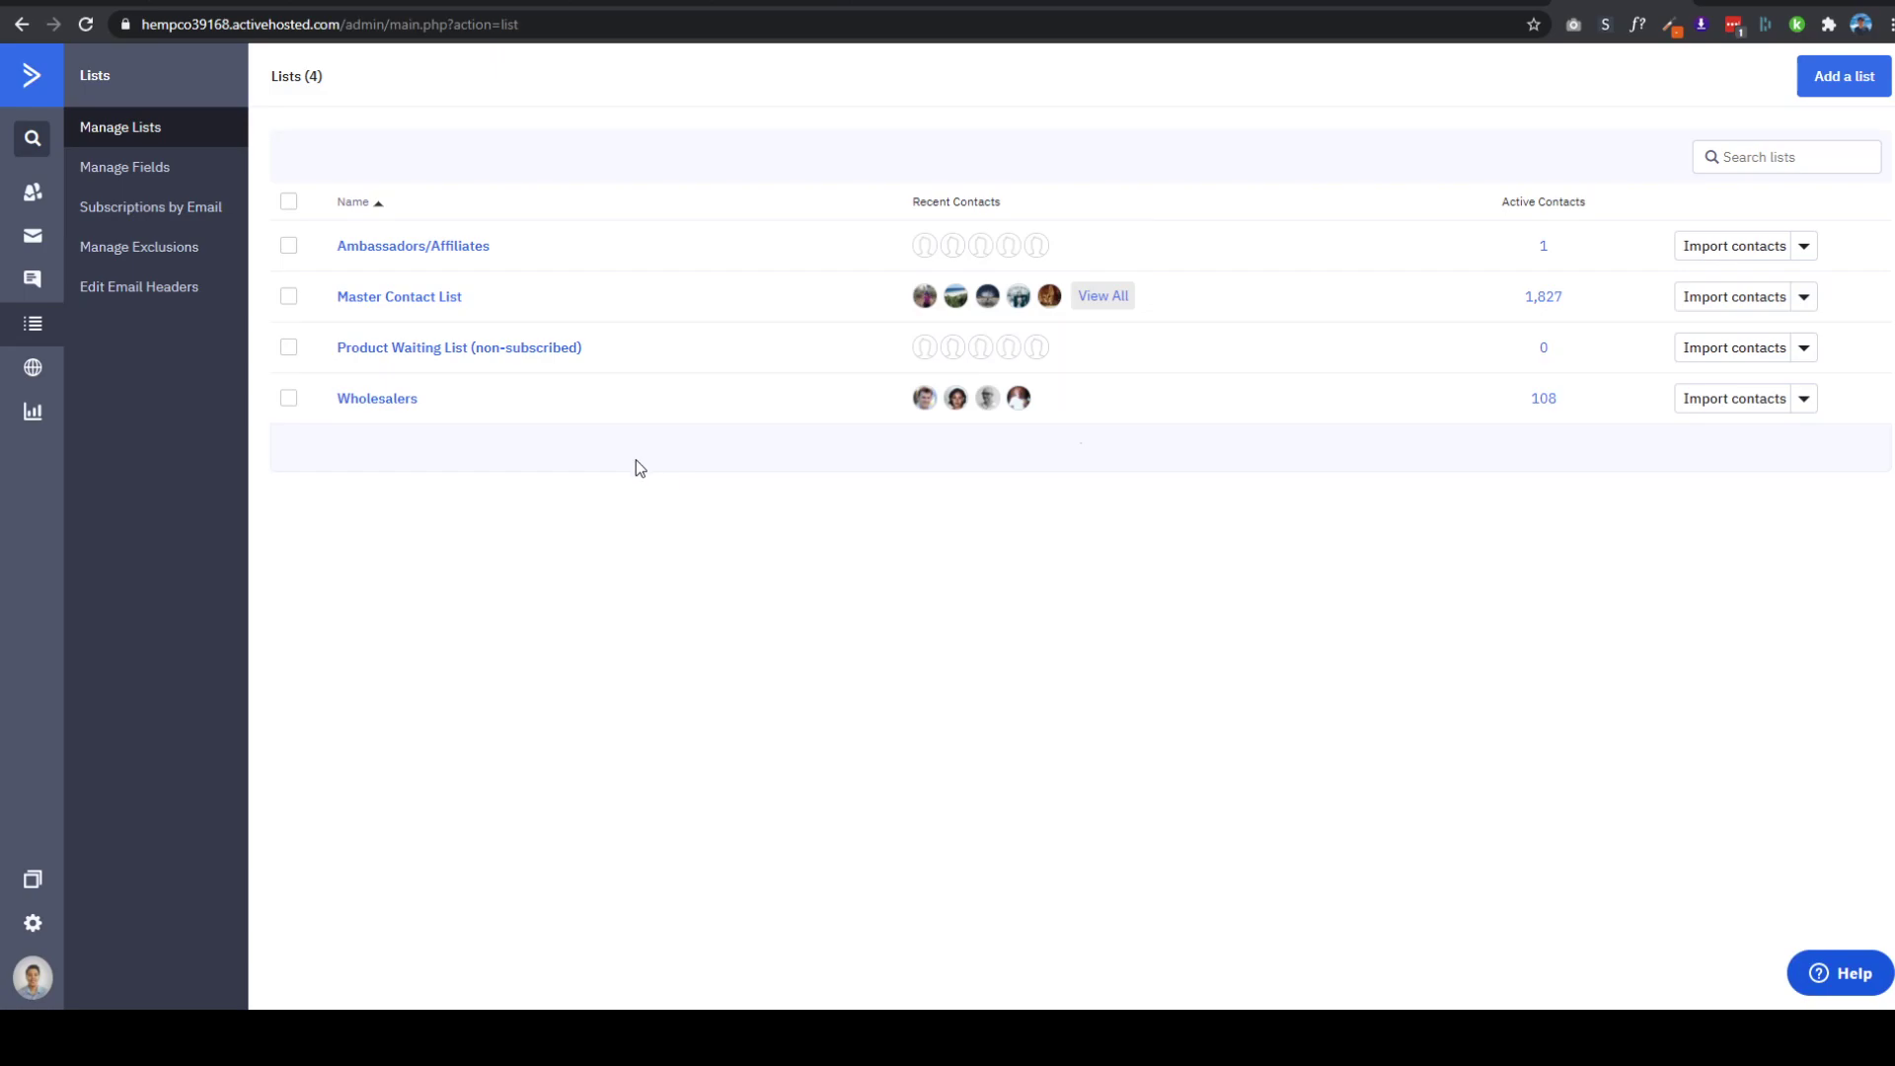
{"action": "left_click", "coordinate": [366, 404]}
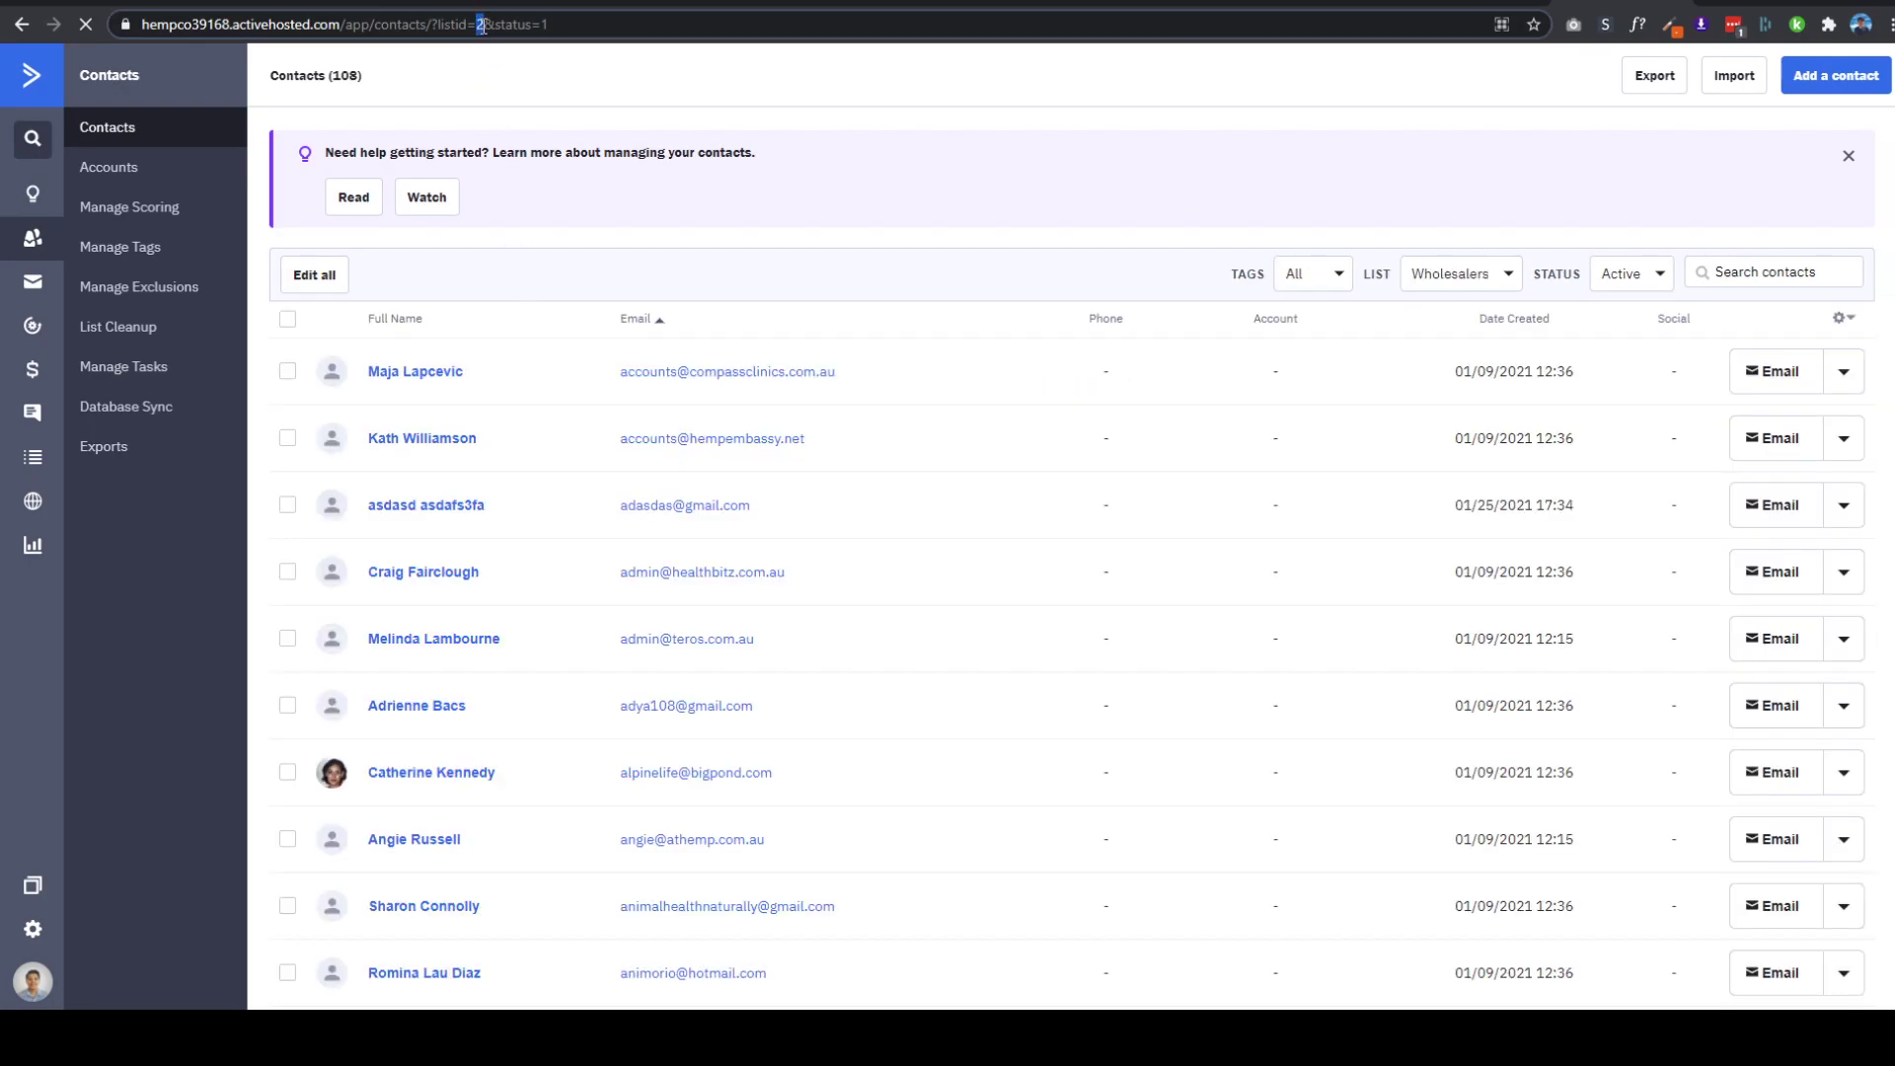
{"action": "left_click", "coordinate": [480, 26]}
{"action": "double_click", "coordinate": [524, 28]}
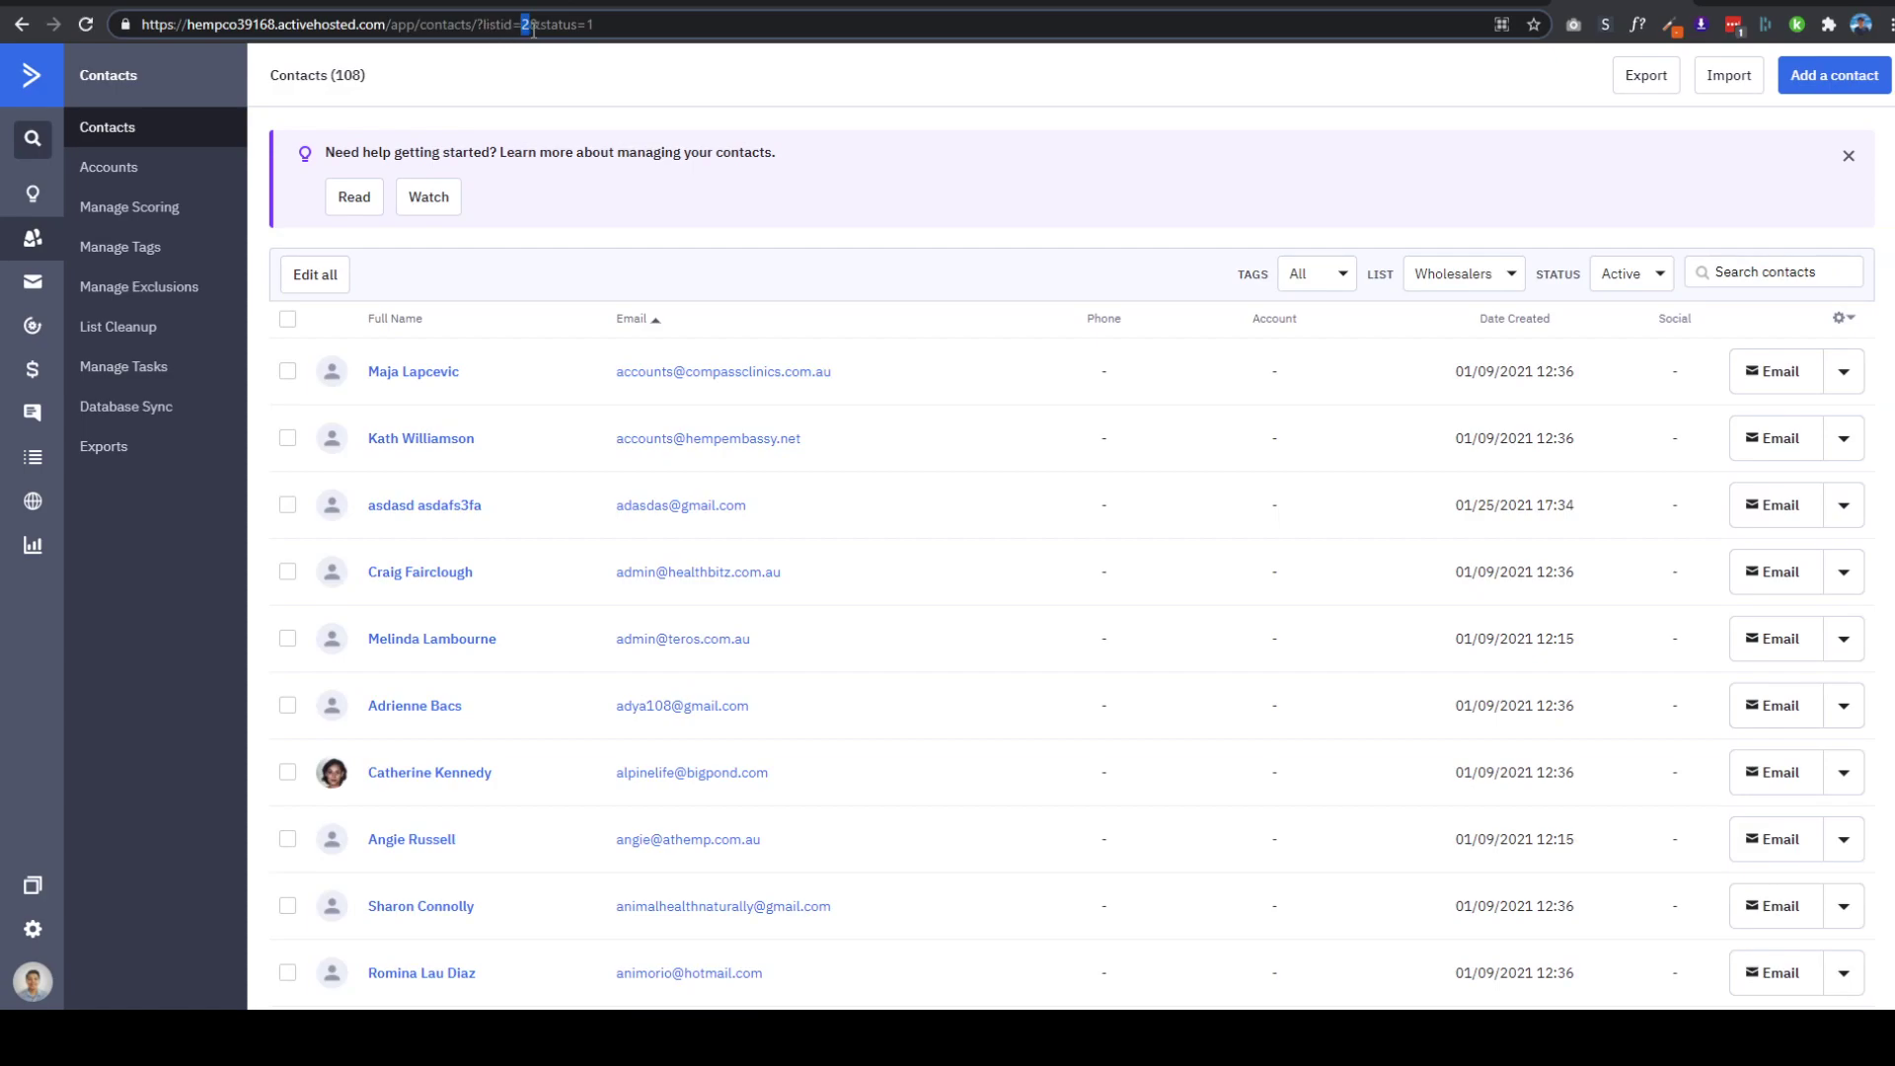
{"action": "left_click", "coordinate": [530, 24]}
{"action": "double_click", "coordinate": [527, 25]}
{"action": "key", "text": "ctrl+c"}
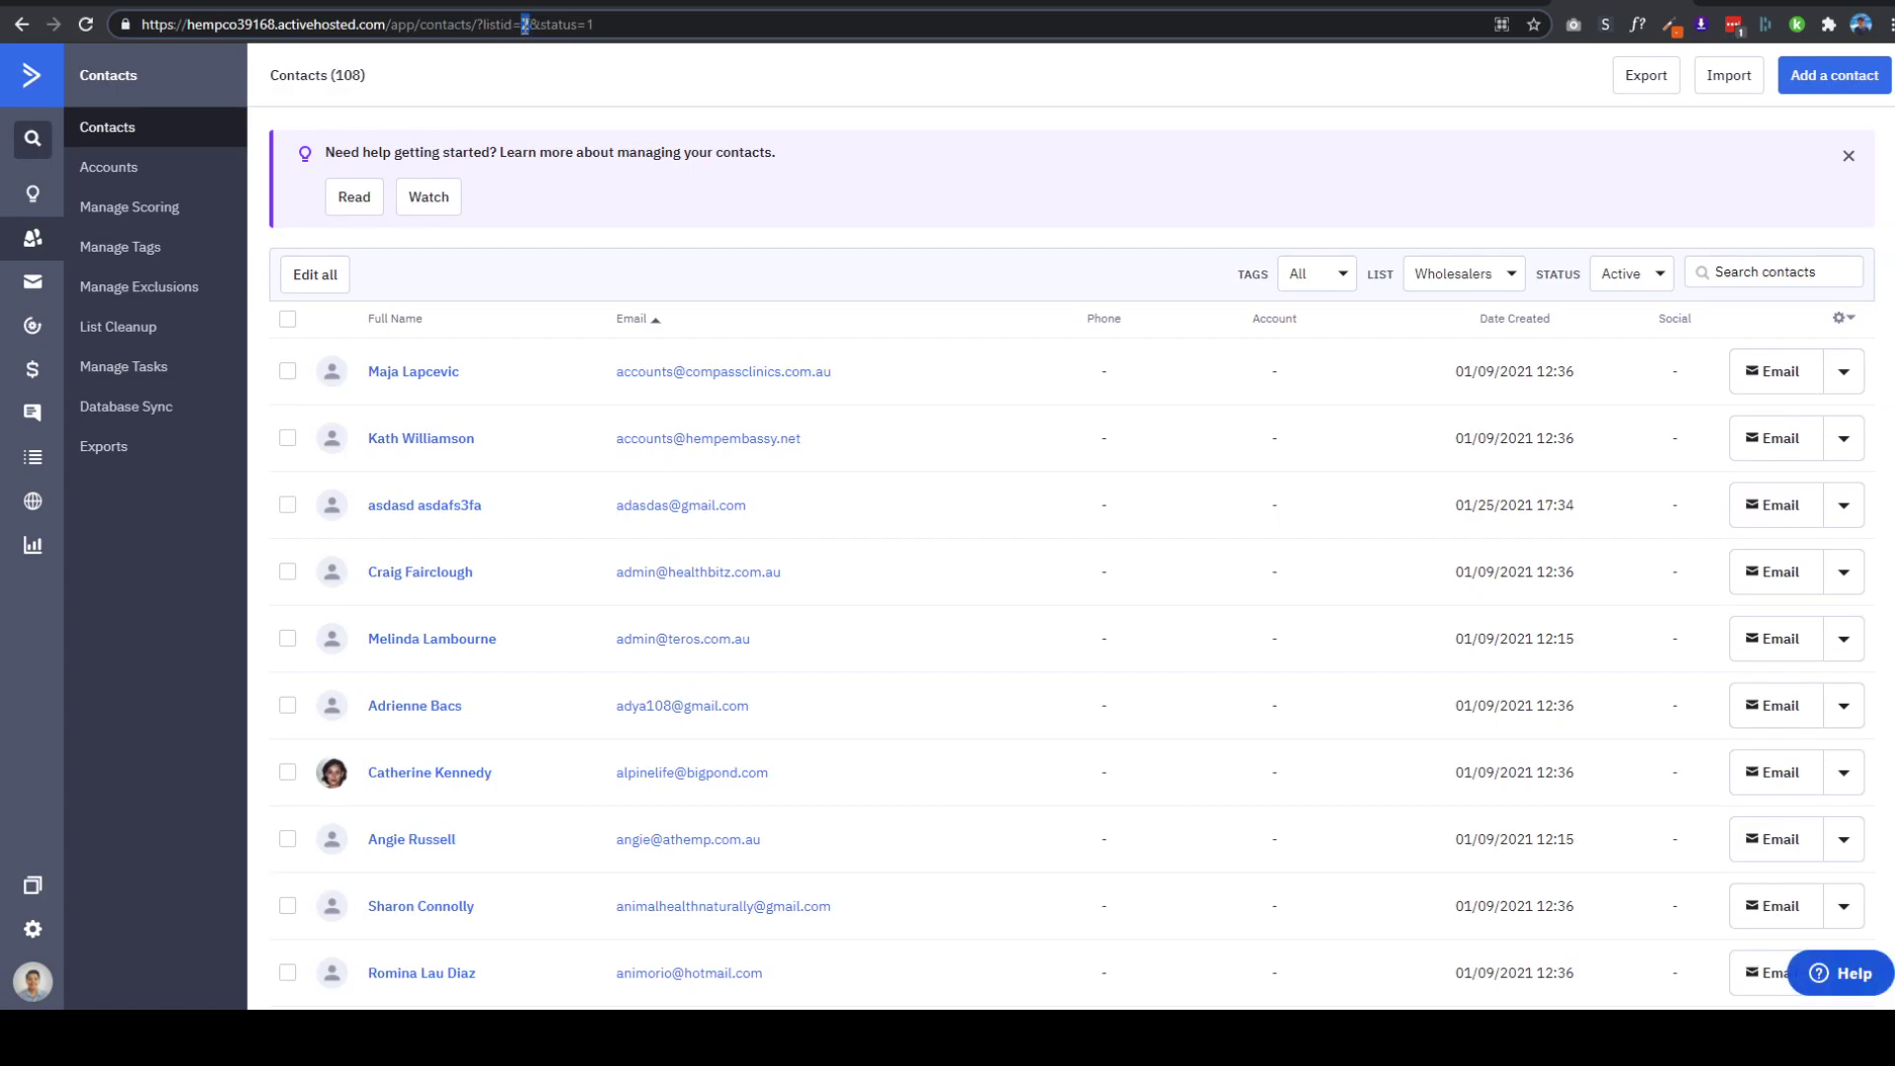
- Compare the Wholesalers list URL (listid=2) and developer API URL and key with the form's settings
{"action": "left_click", "coordinate": [1214, 5]}
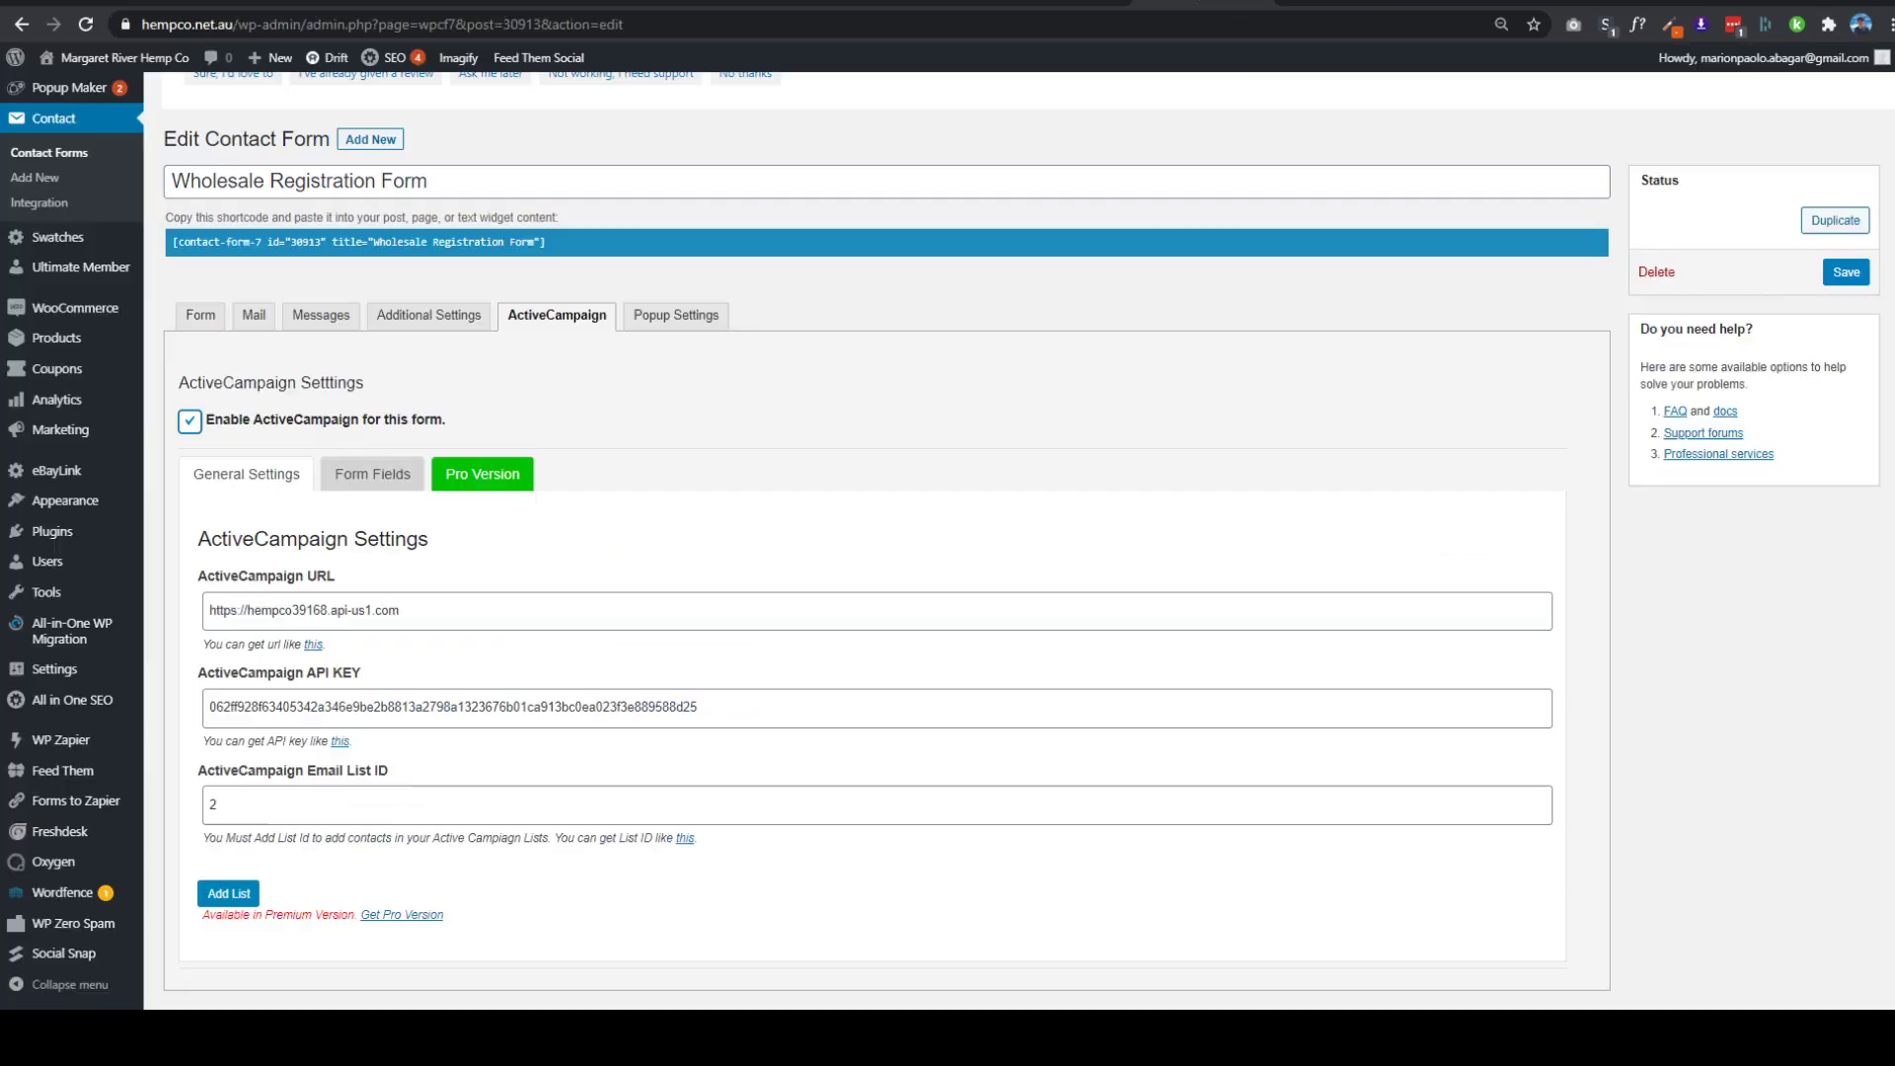
{"action": "key", "text": "ctrl+v"}
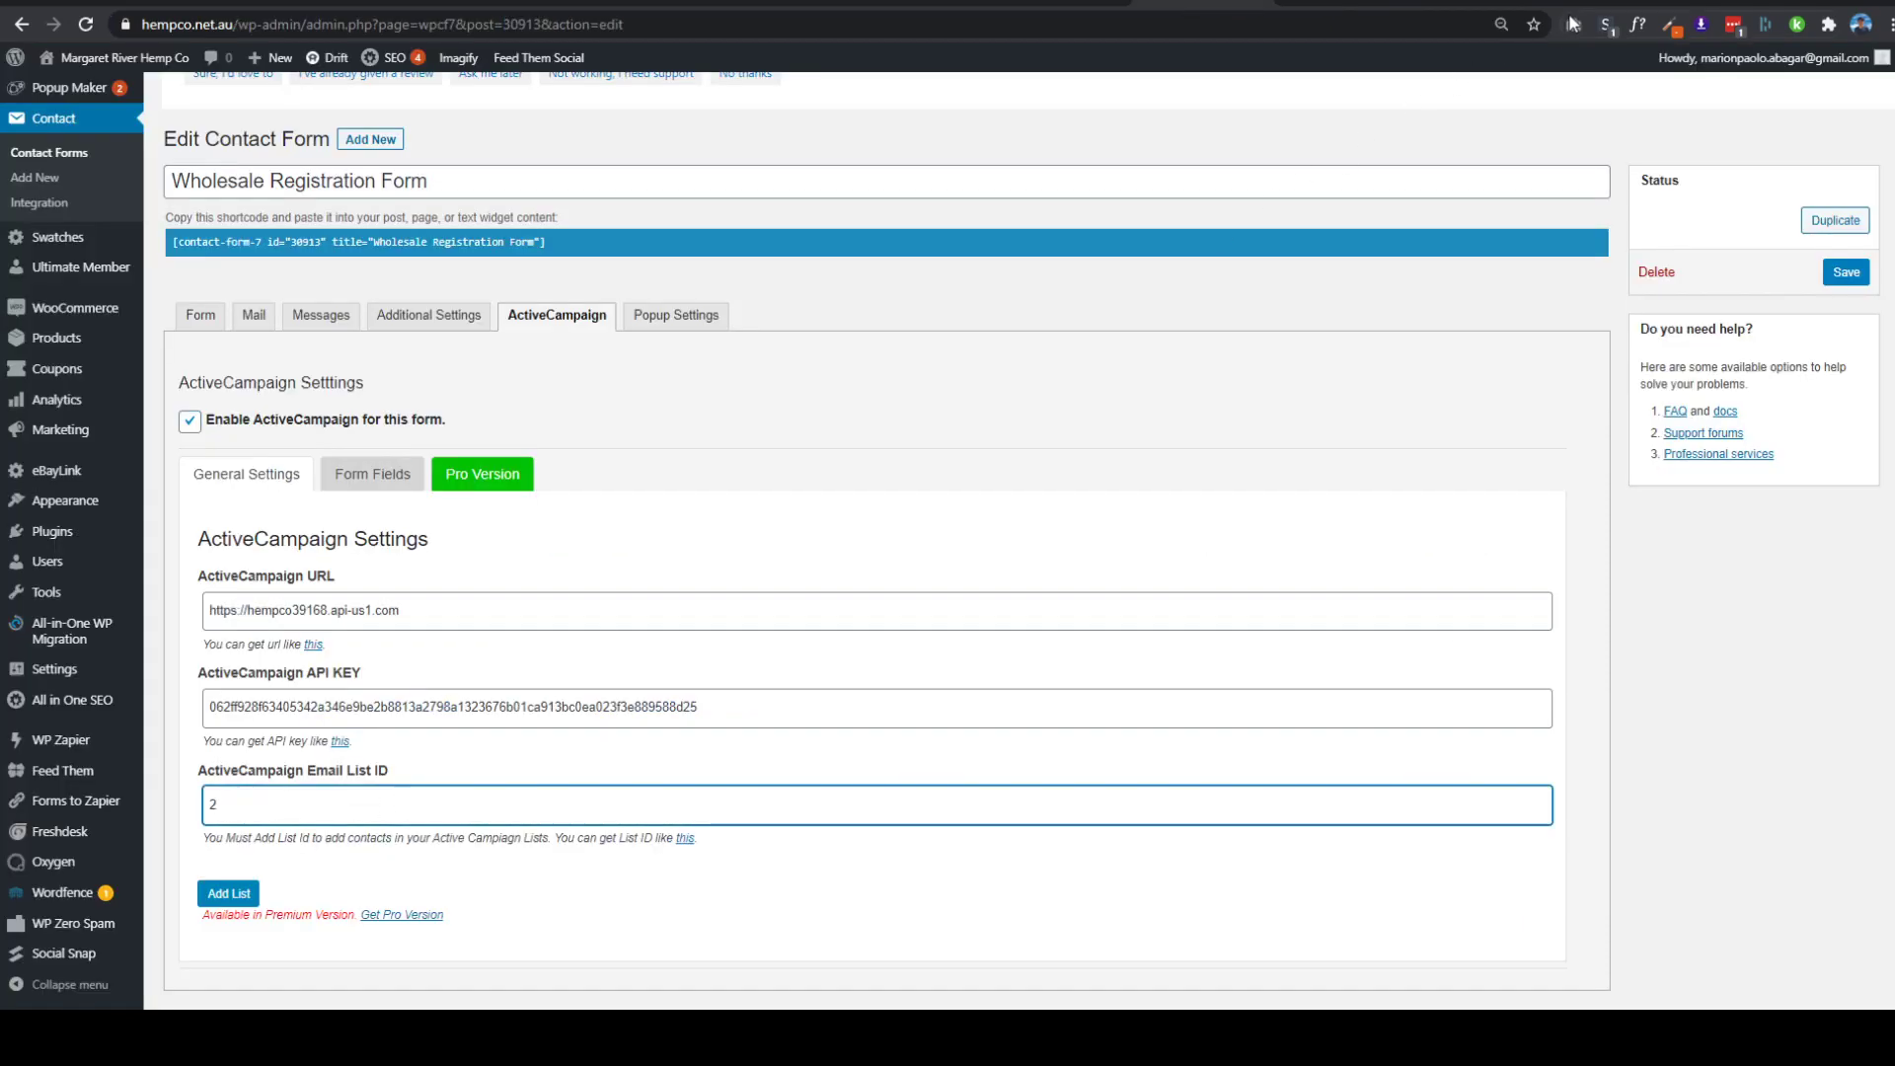
{"action": "left_click", "coordinate": [1599, 6]}
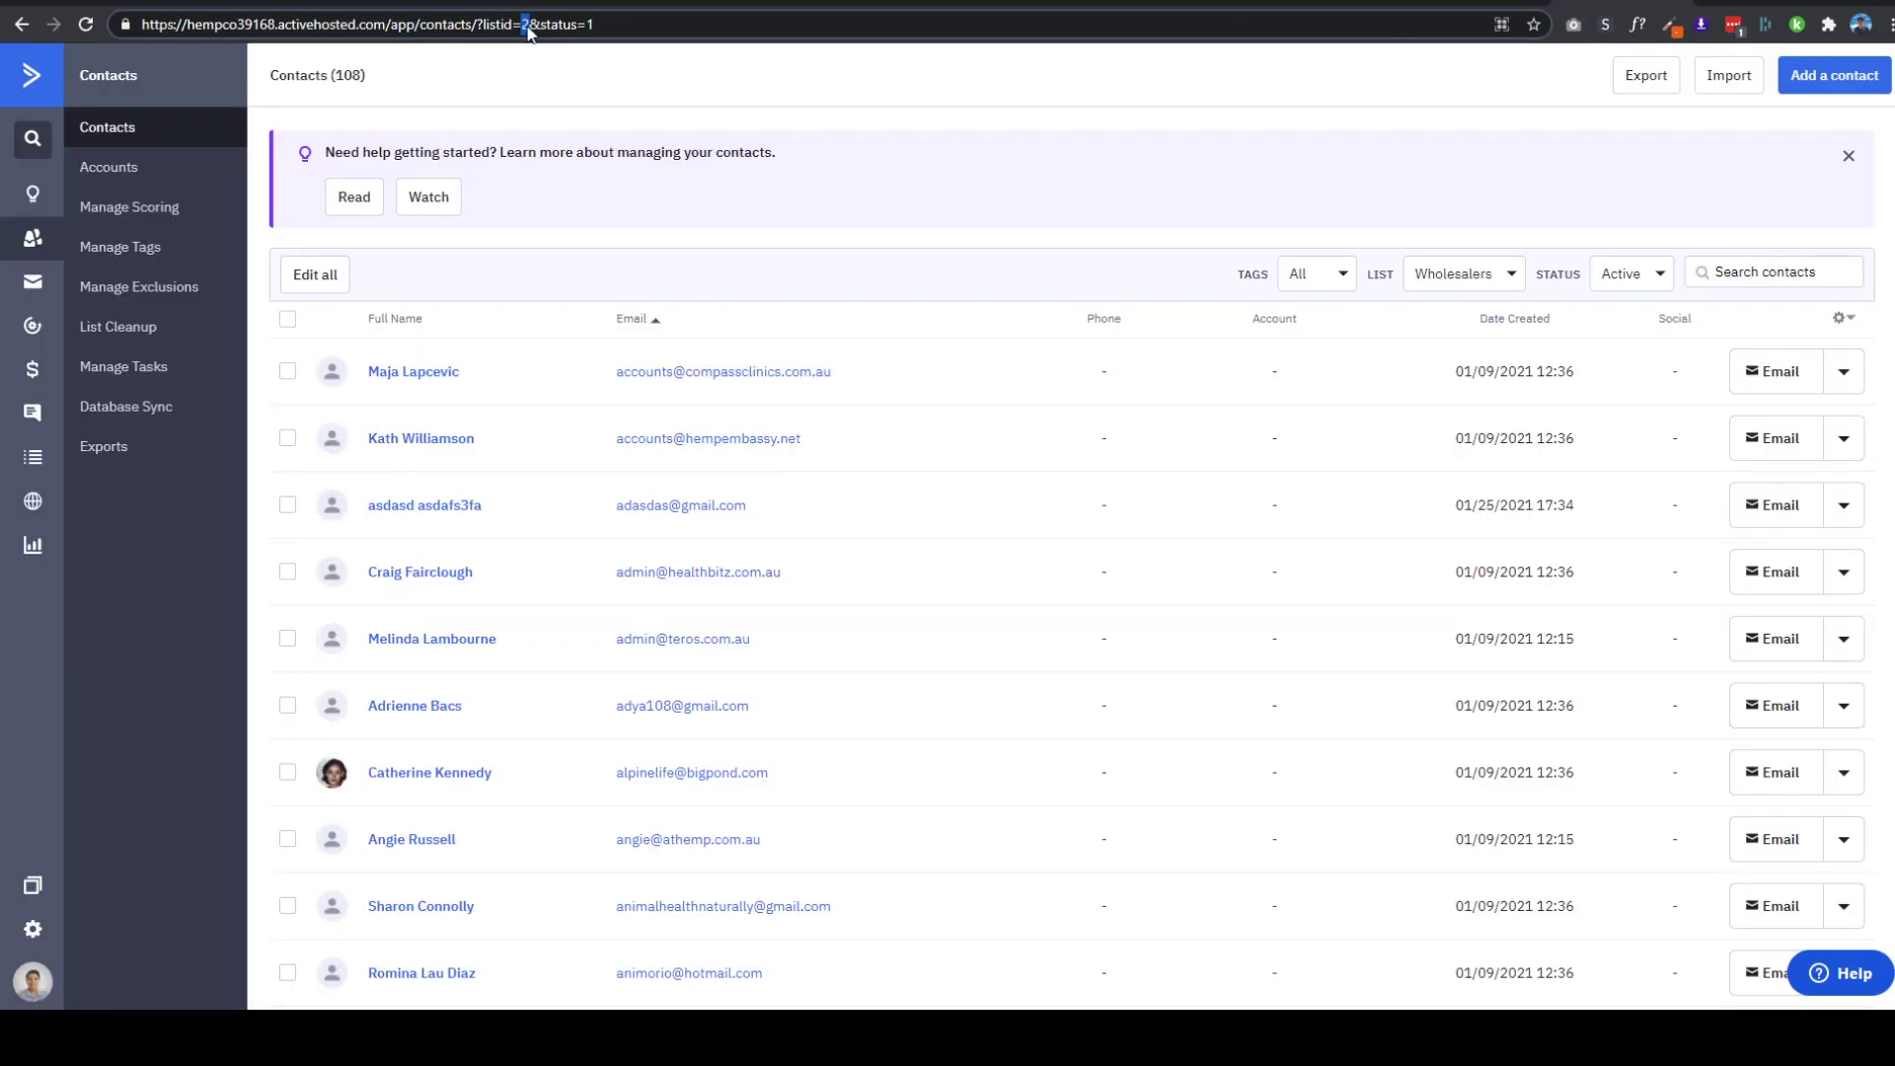
{"action": "left_click_drag", "start_coordinate": [529, 24], "coordinate": [483, 24]}
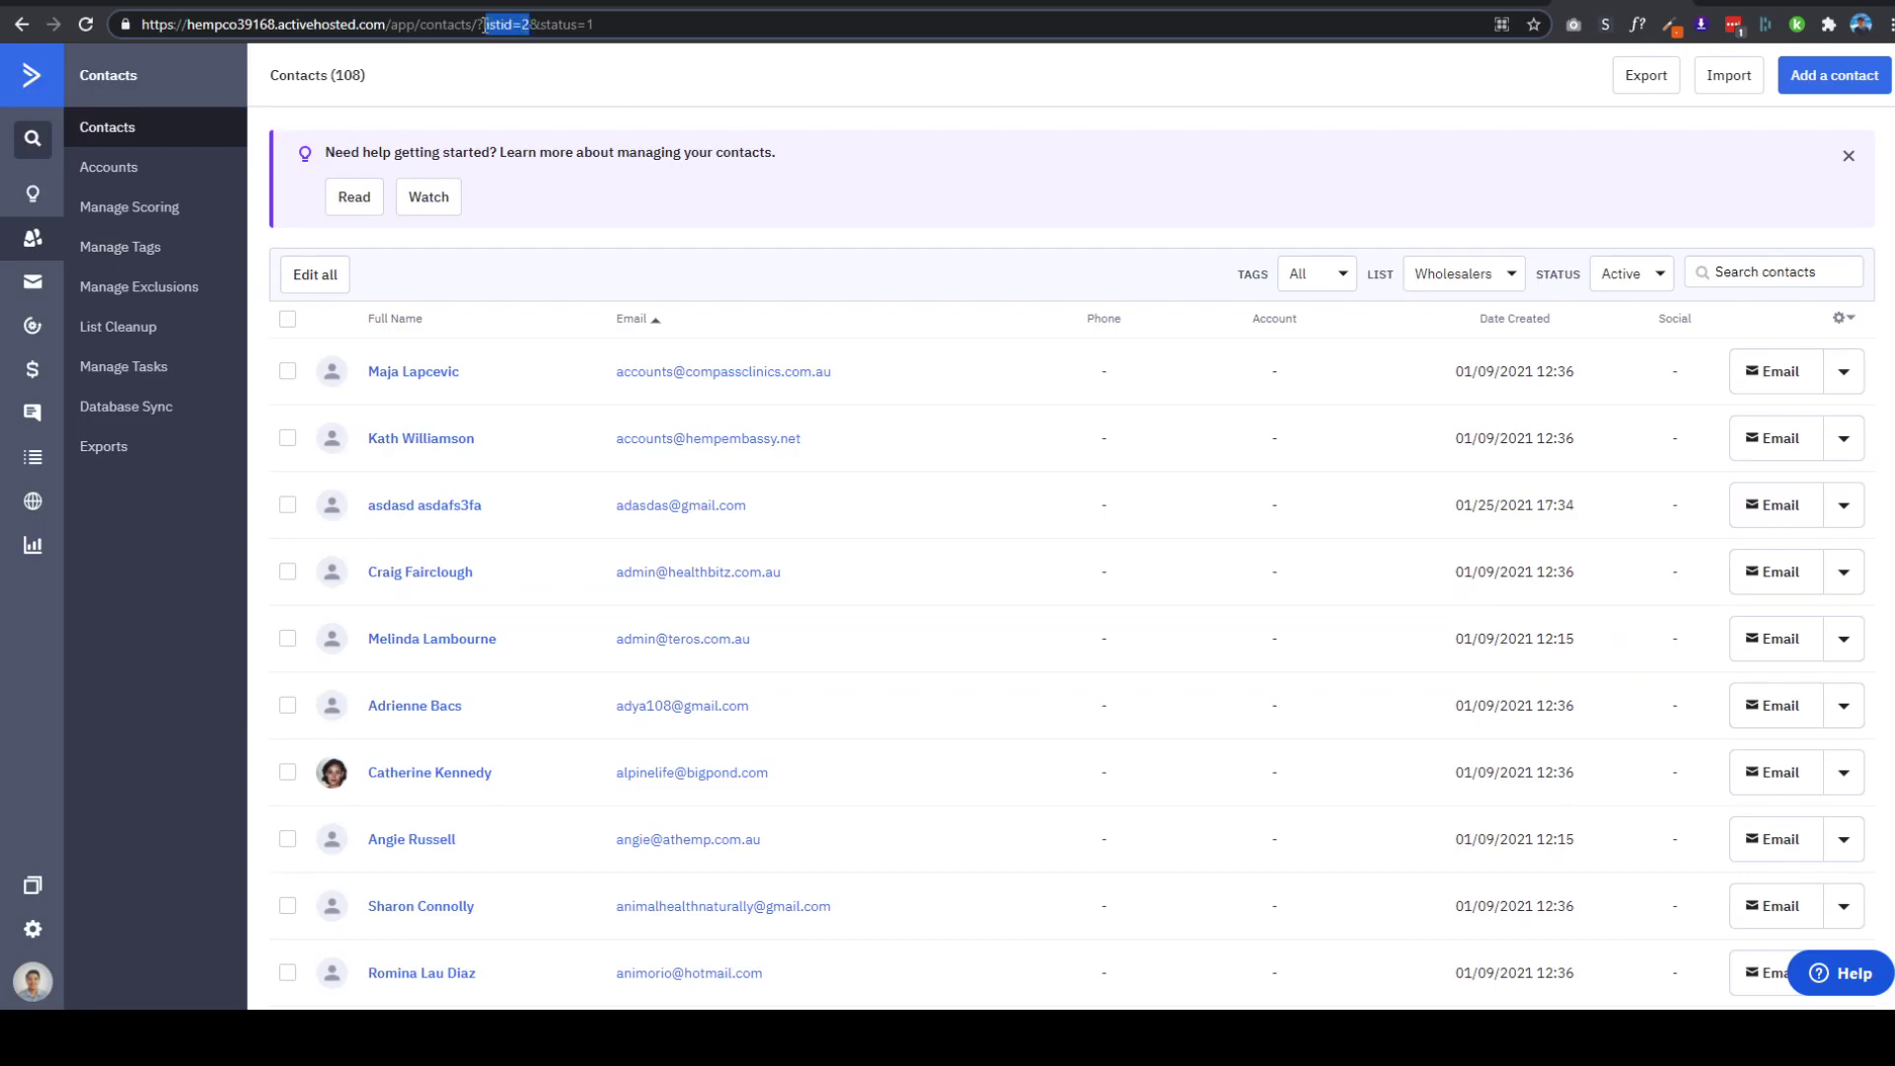
{"action": "left_click", "coordinate": [1540, 5]}
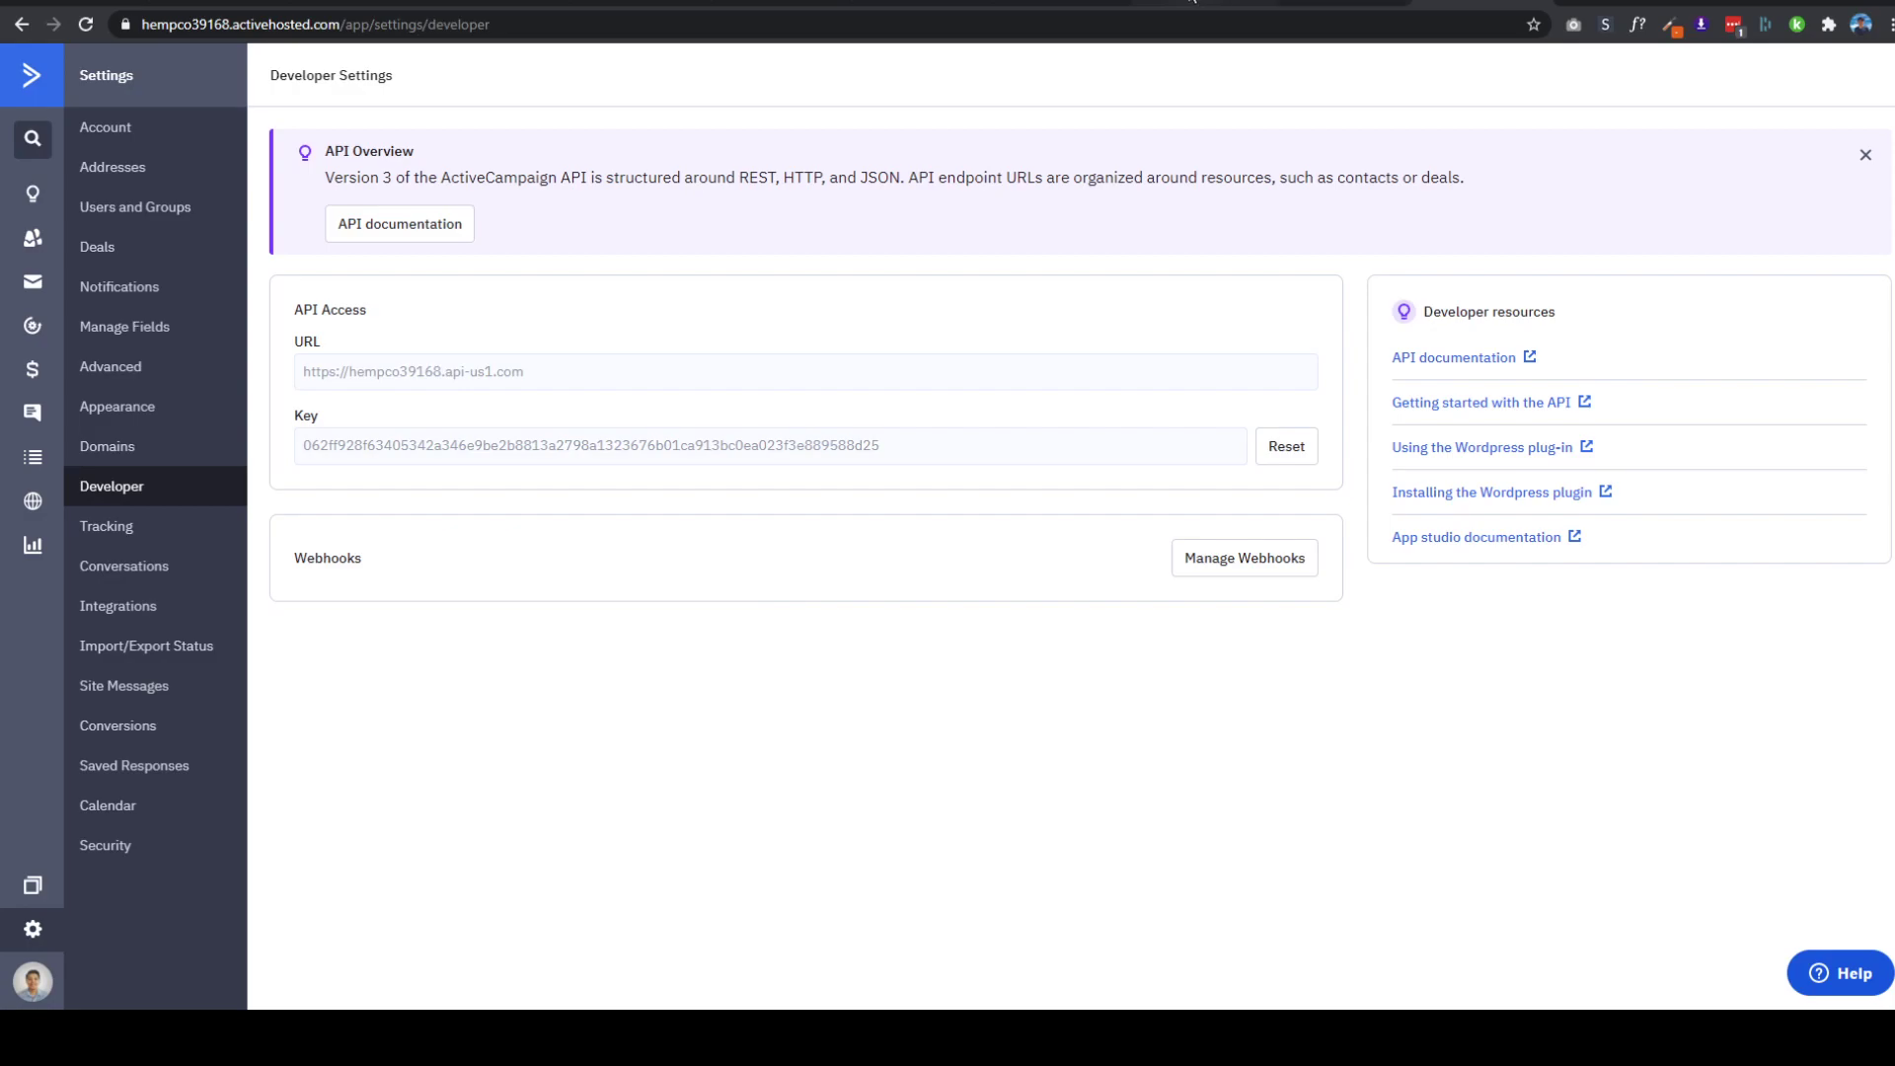
{"action": "left_click", "coordinate": [1333, 3]}
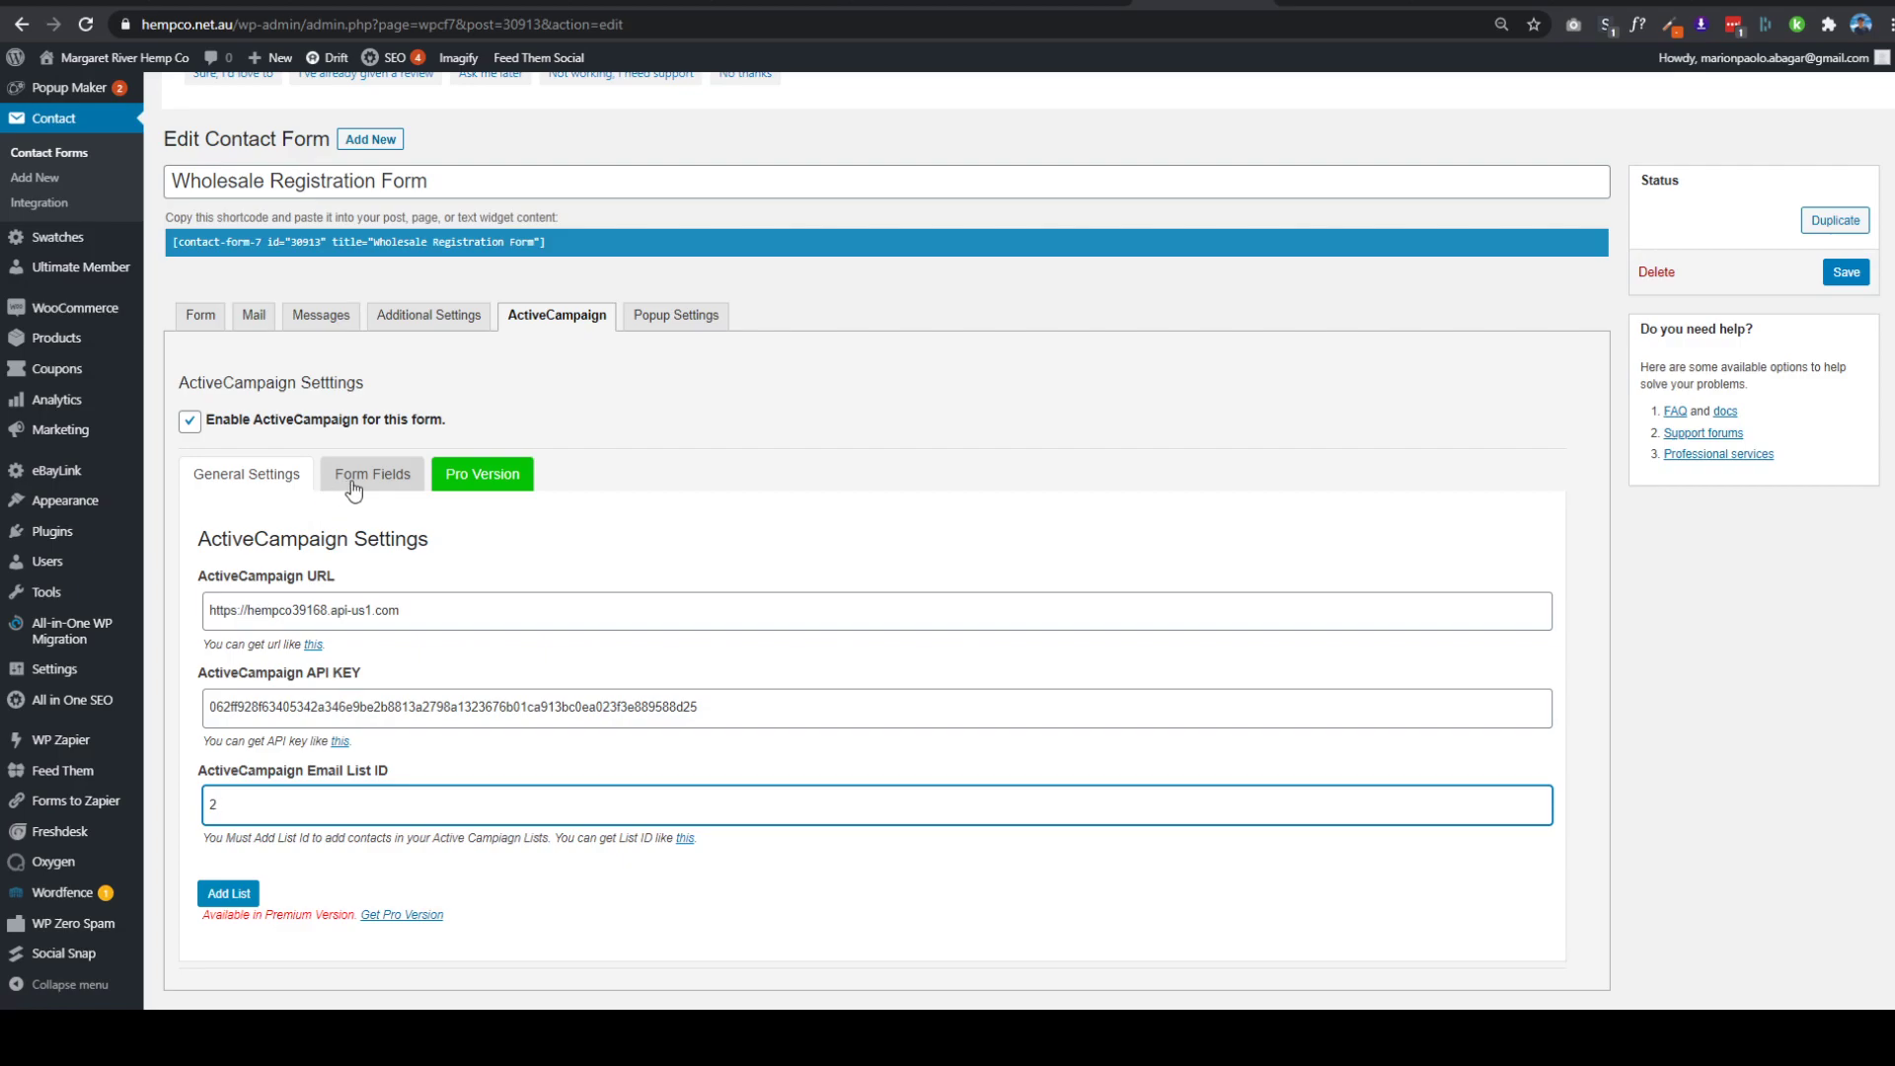
- Show the ActiveCampaign Form Fields mapping for email, first and last name, phone and website
{"action": "scroll", "coordinate": [378, 490], "scroll_direction": "down", "scroll_amount": 1}
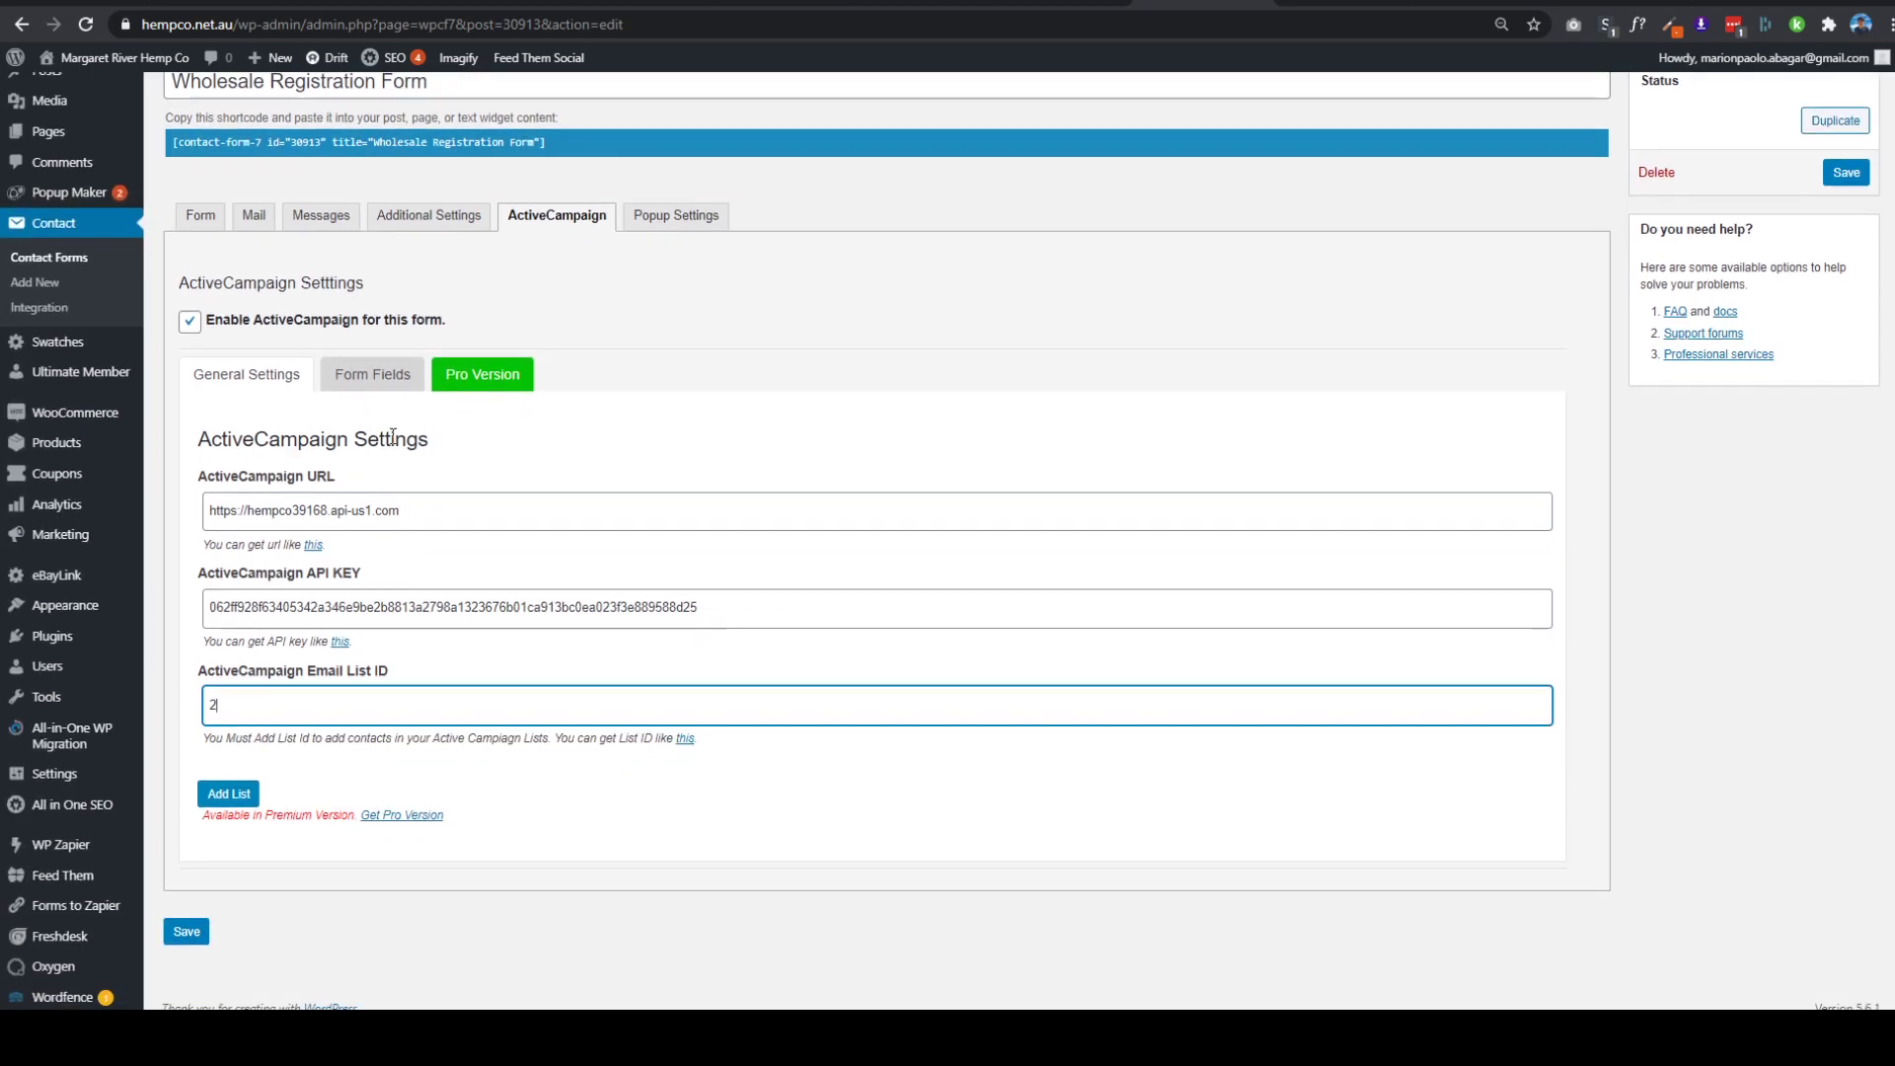
{"action": "left_click", "coordinate": [380, 380]}
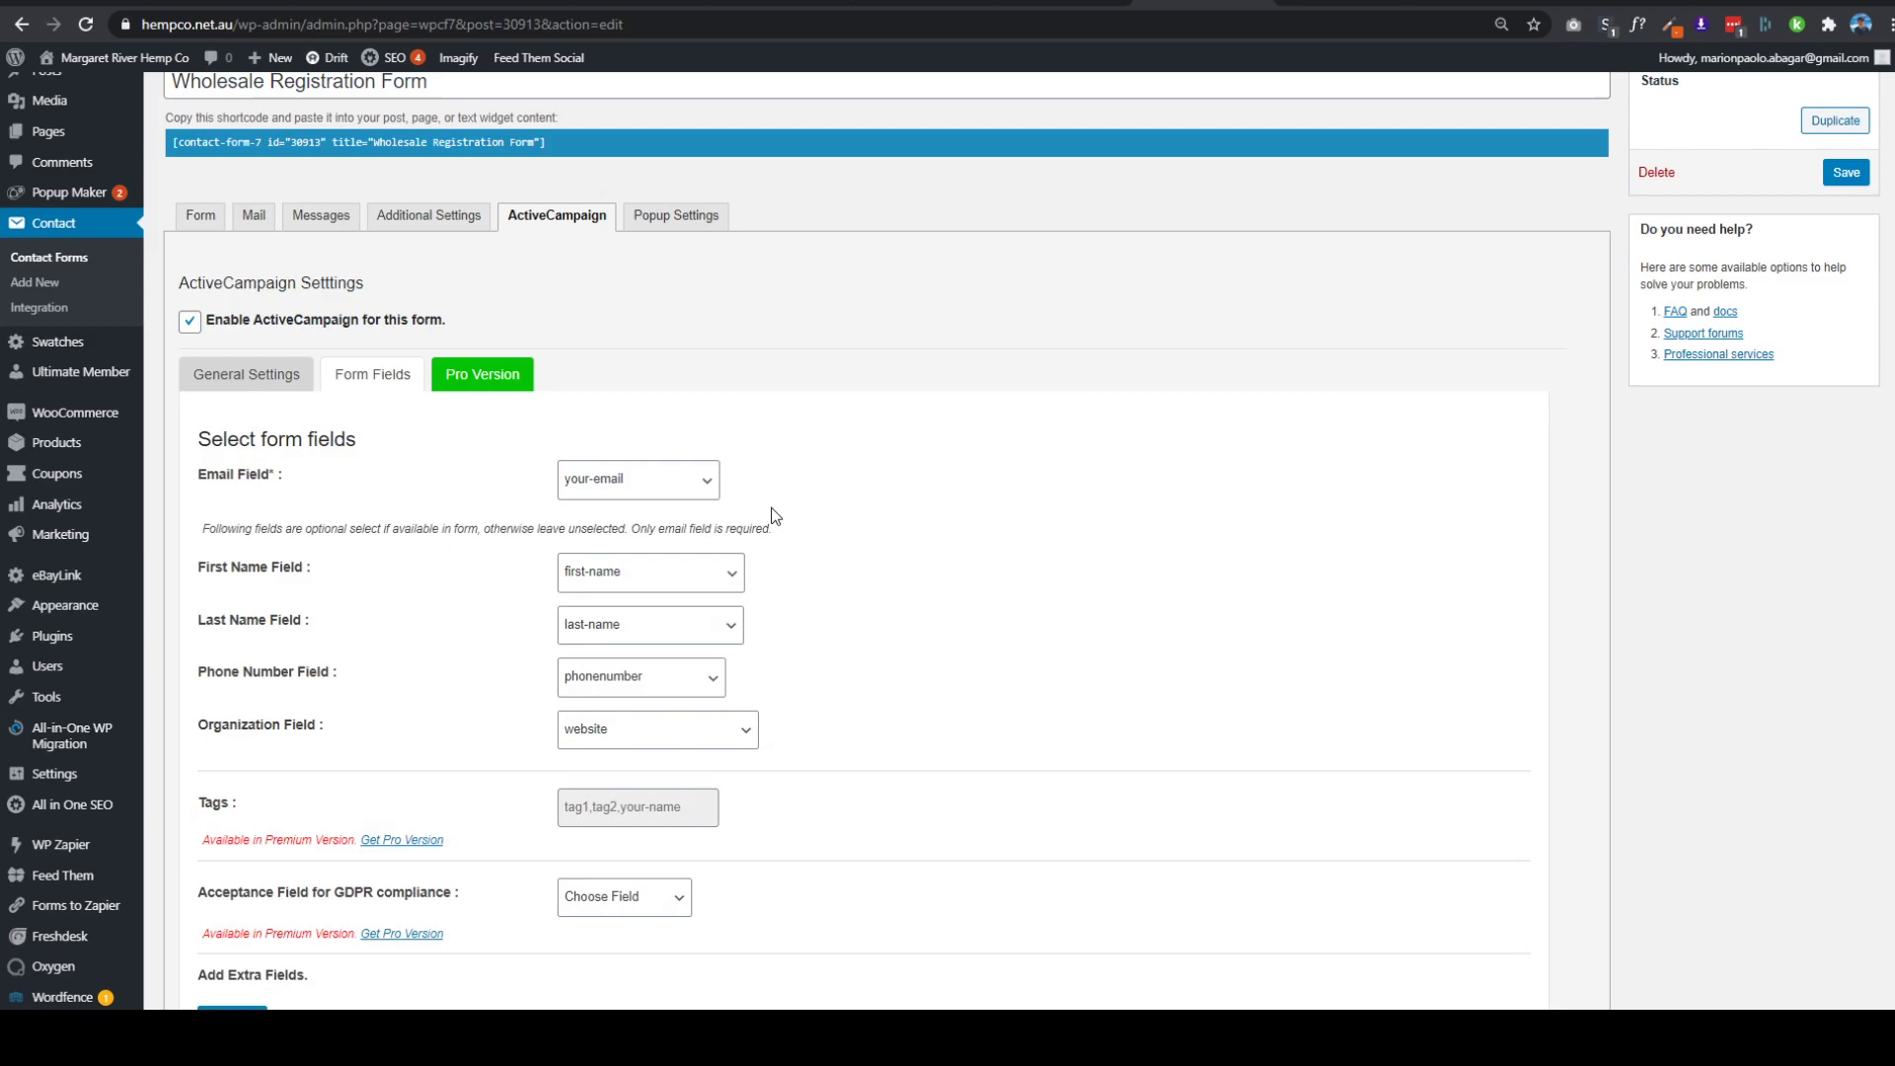
{"action": "scroll", "coordinate": [778, 514], "scroll_direction": "down", "scroll_amount": 2}
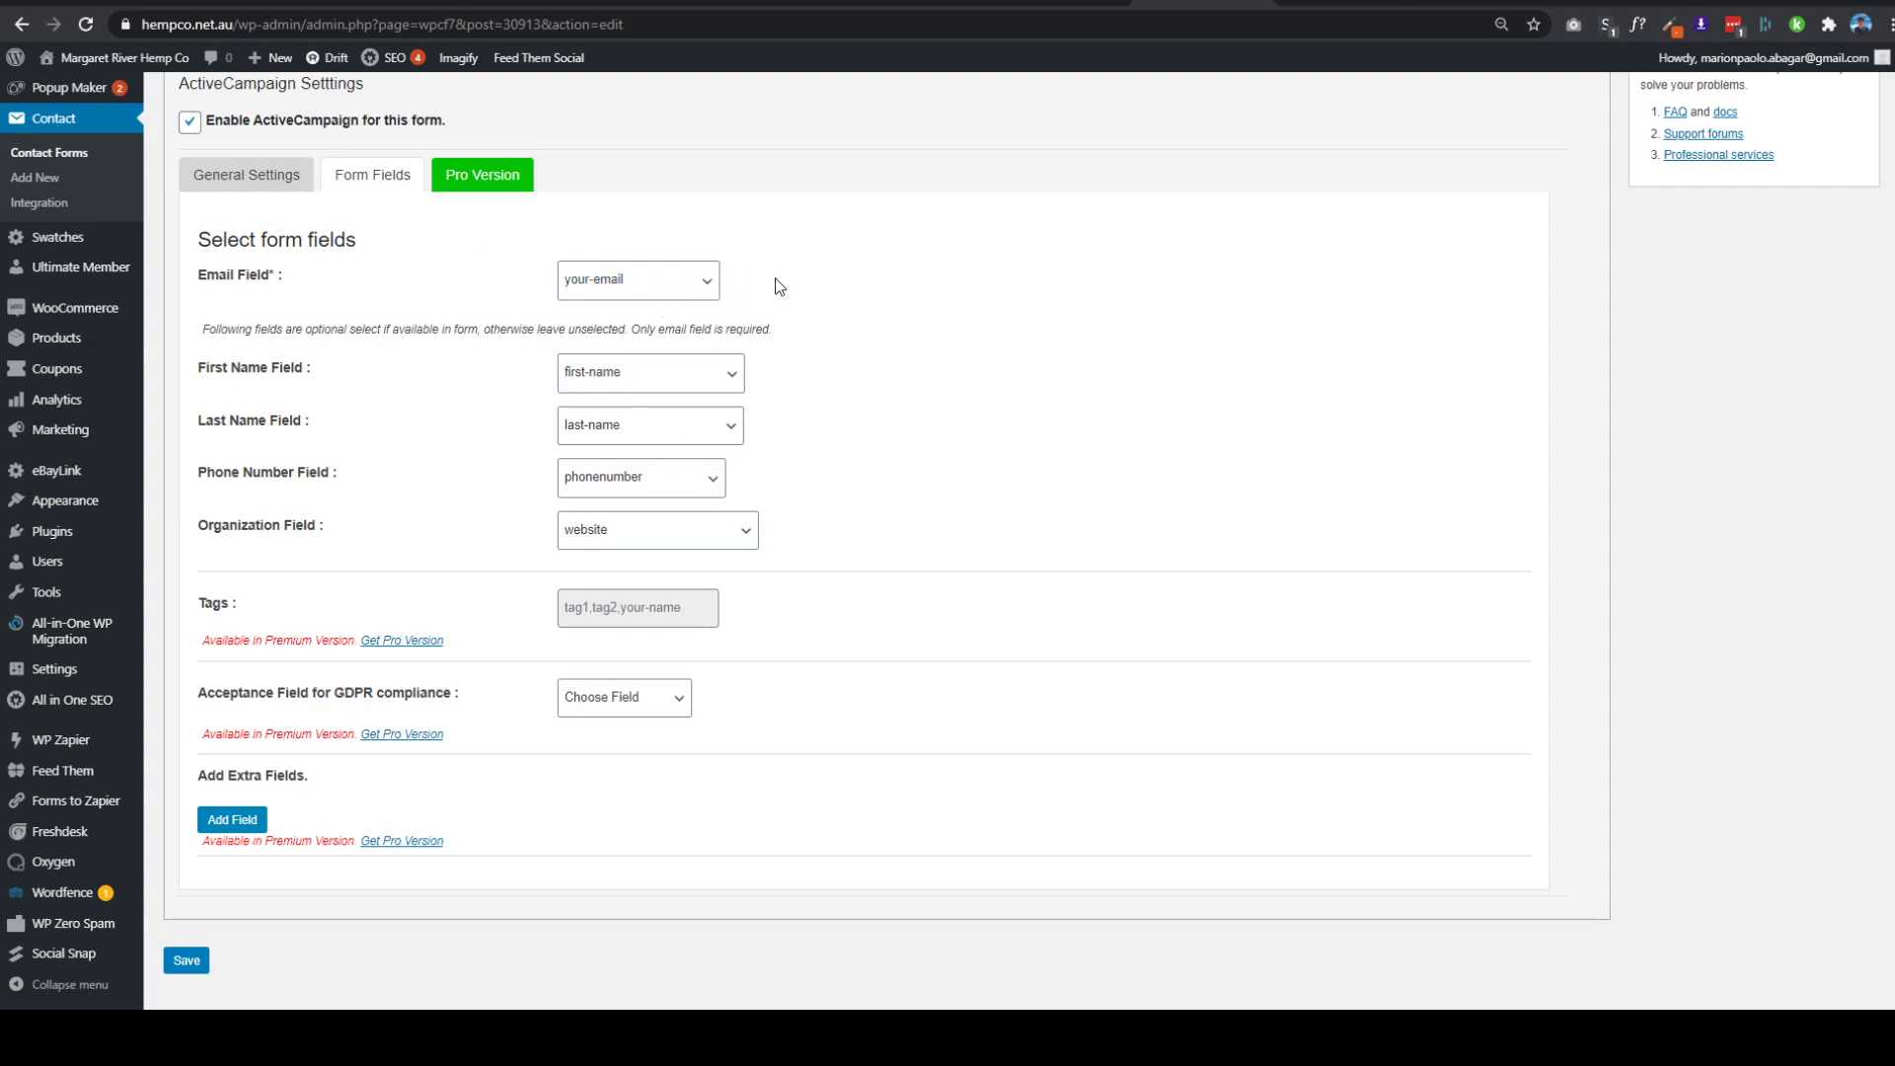
{"action": "scroll", "coordinate": [385, 256], "scroll_direction": "up", "scroll_amount": 2}
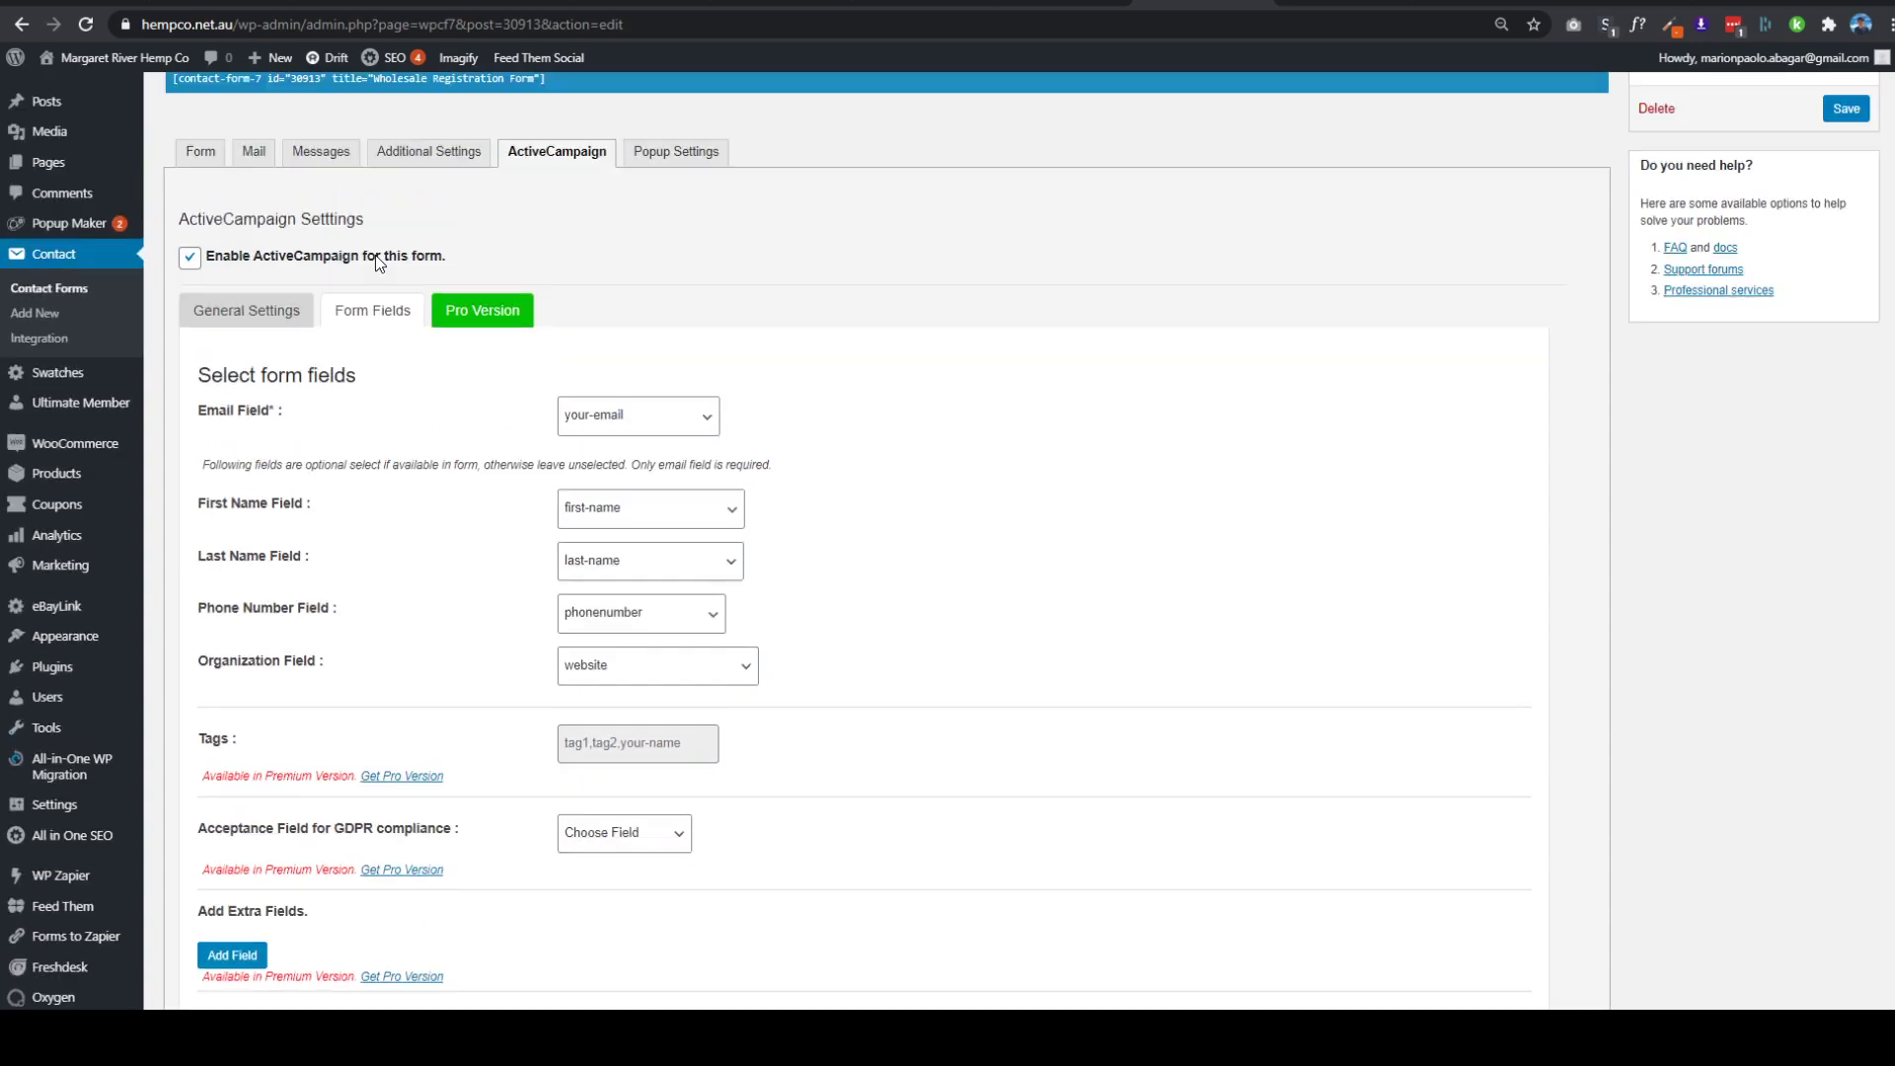
- Check the your-email tag in the form template against the mapping, then scroll down to Save
{"action": "left_click", "coordinate": [209, 223]}
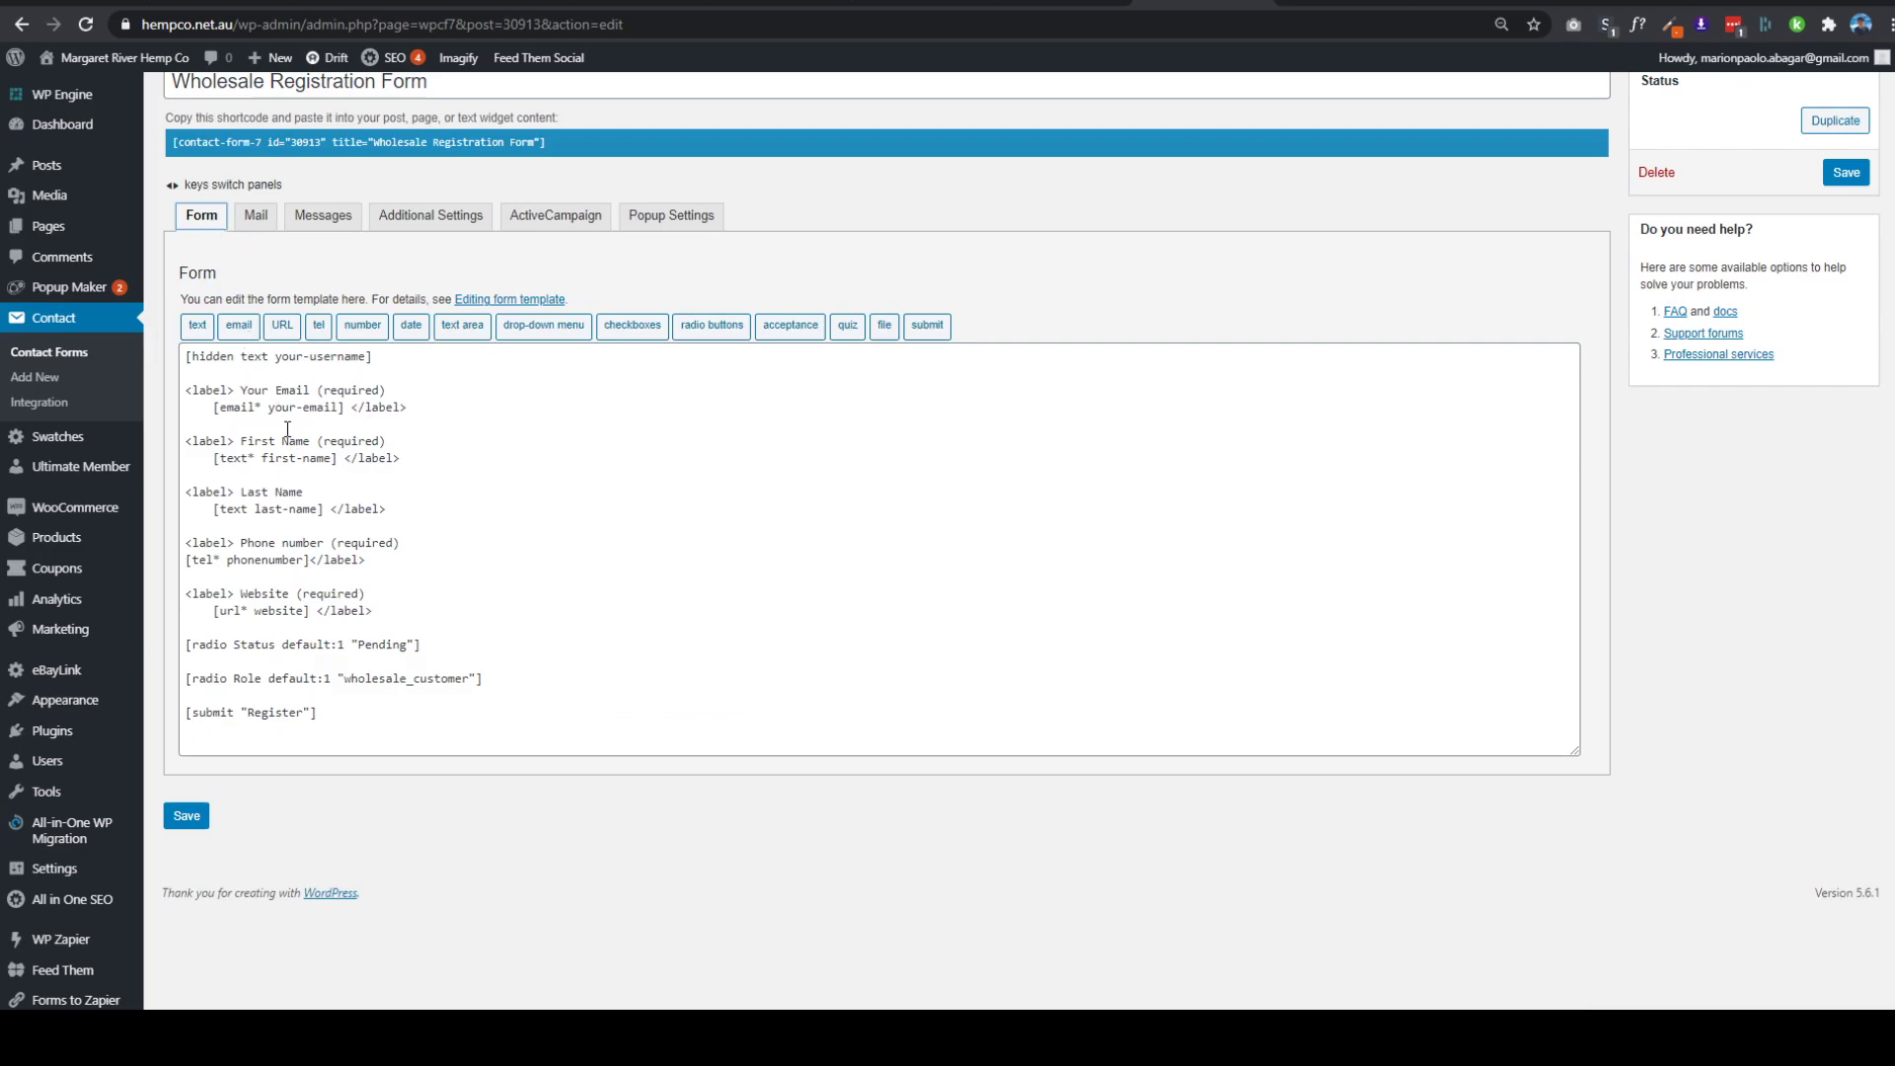
{"action": "left_click_drag", "start_coordinate": [271, 410], "coordinate": [338, 407]}
{"action": "left_click", "coordinate": [565, 227]}
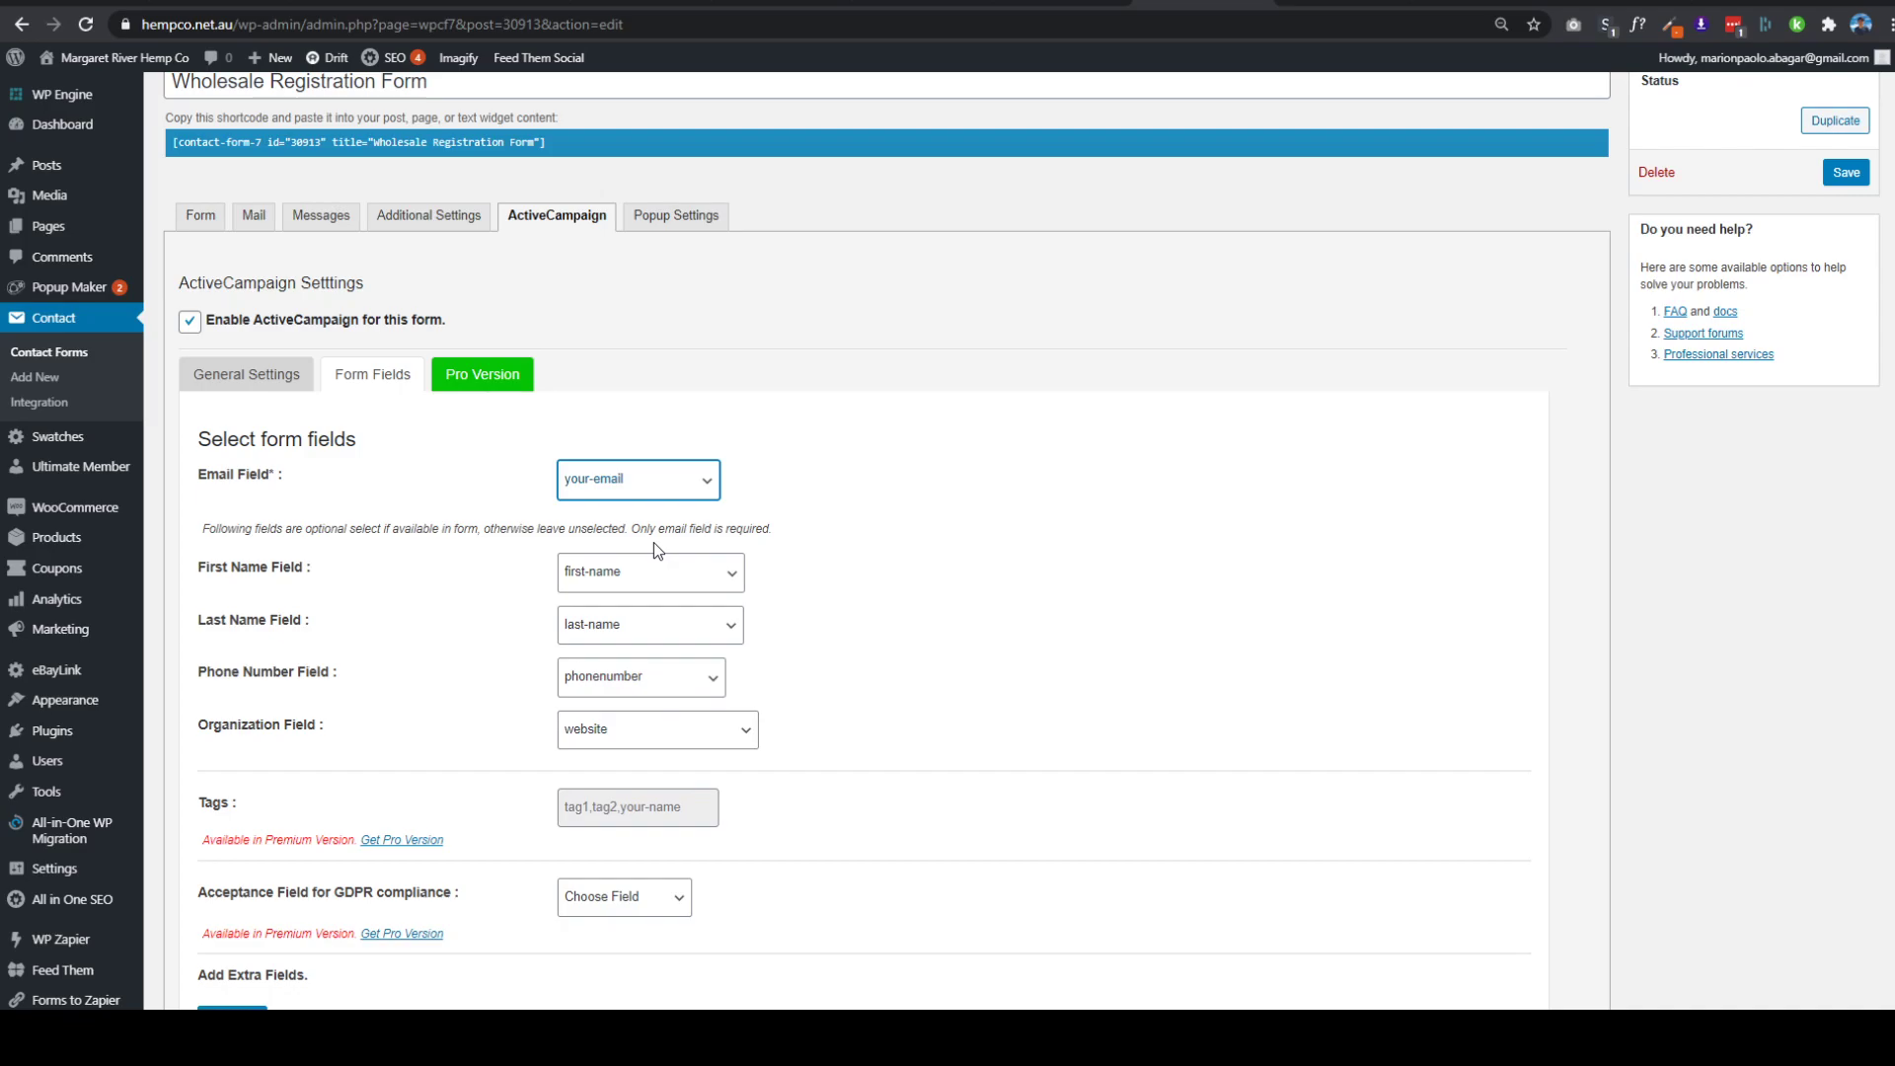
{"action": "scroll", "coordinate": [783, 511], "scroll_direction": "down", "scroll_amount": 1}
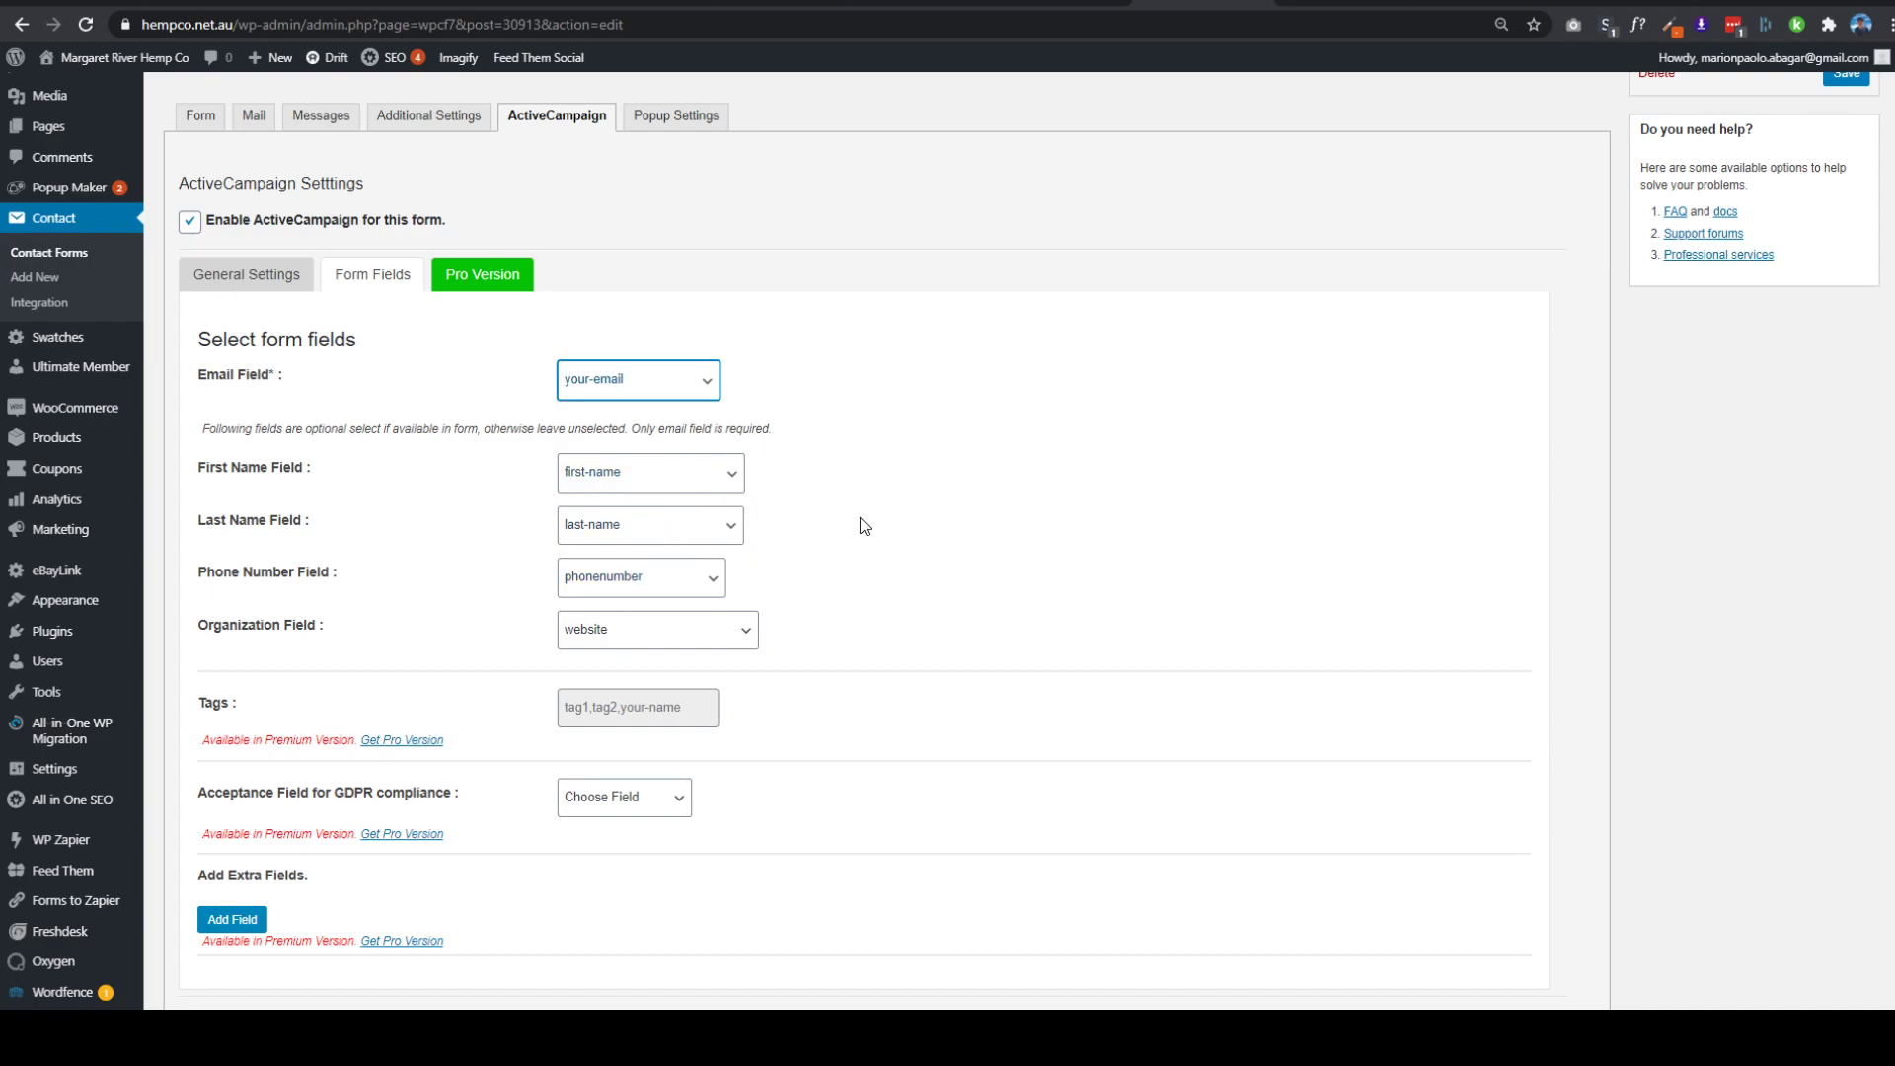
{"action": "scroll", "coordinate": [864, 525], "scroll_direction": "down", "scroll_amount": 2}
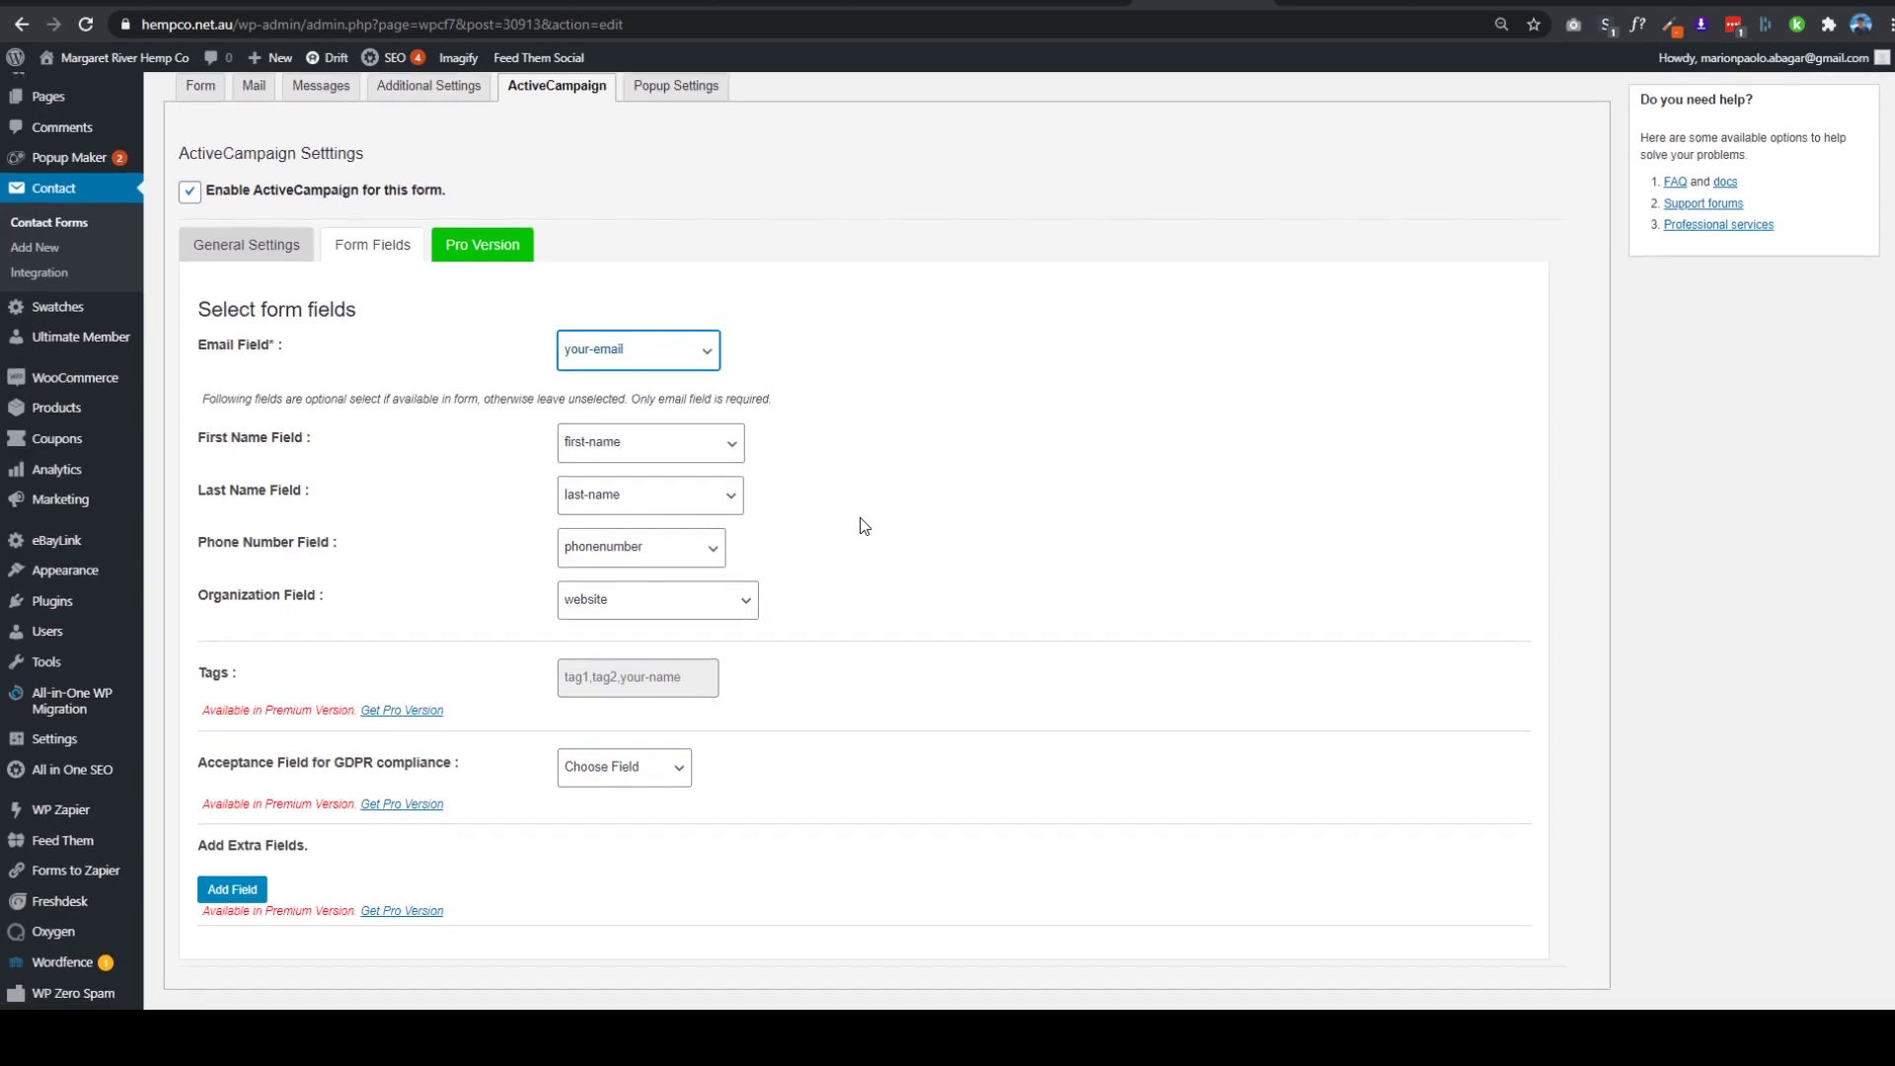
- Save the ActiveCampaign settings, then check the live wholesaler page and the 108-contact Wholesalers list
{"action": "left_click", "coordinate": [187, 922]}
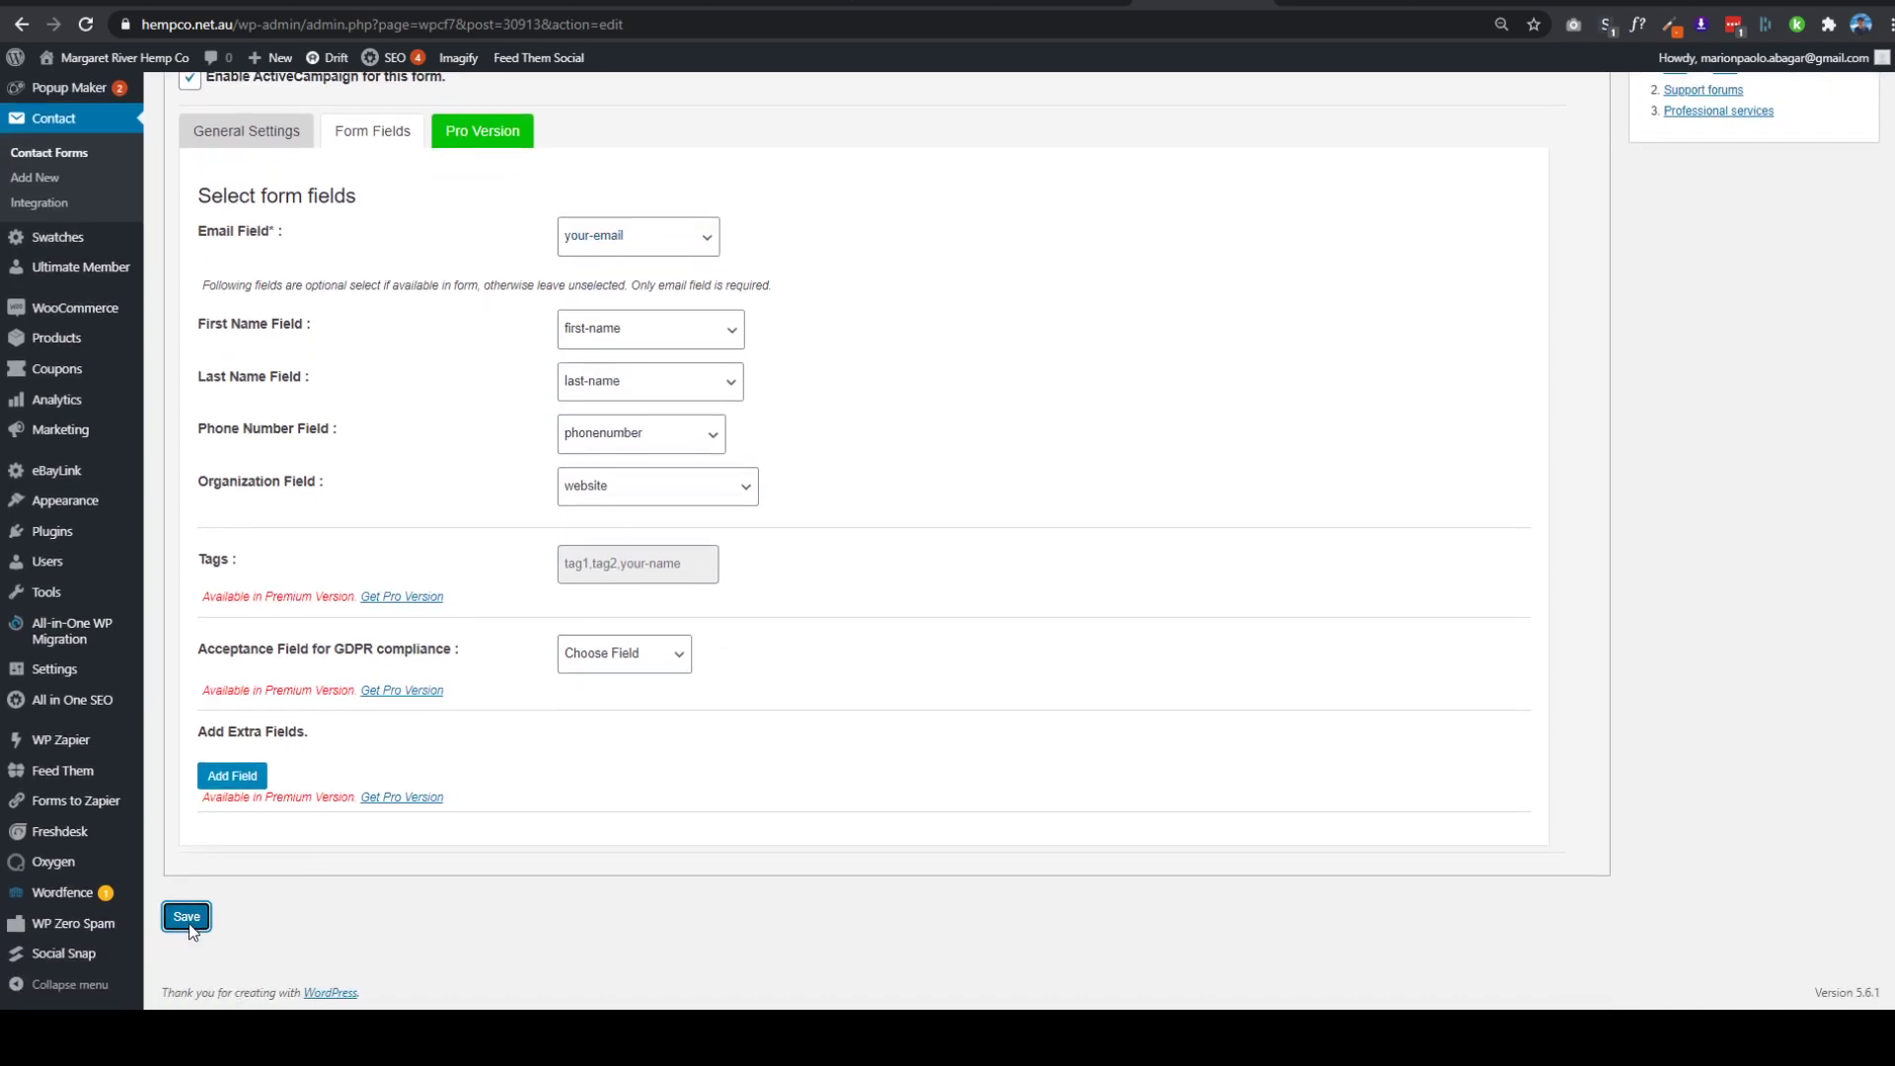
{"action": "left_click", "coordinate": [1338, 5]}
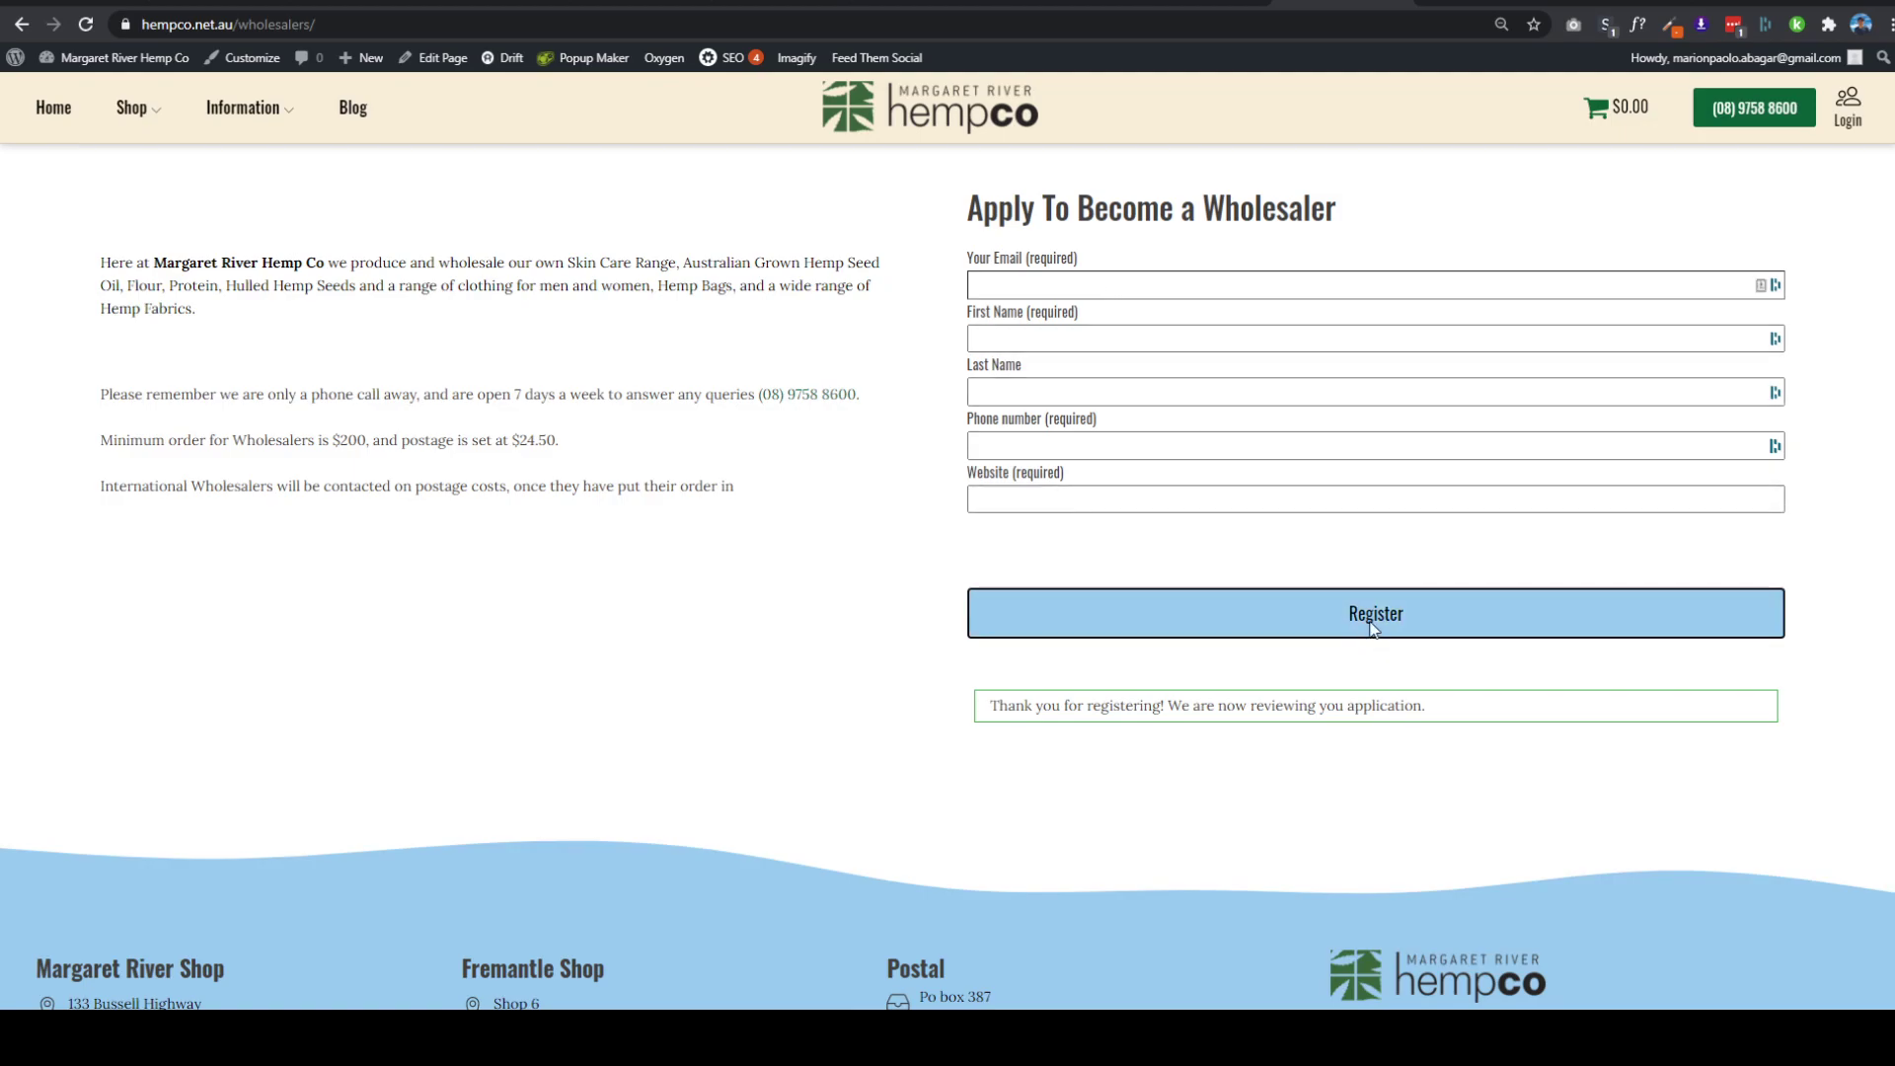
{"action": "left_click", "coordinate": [1629, 3]}
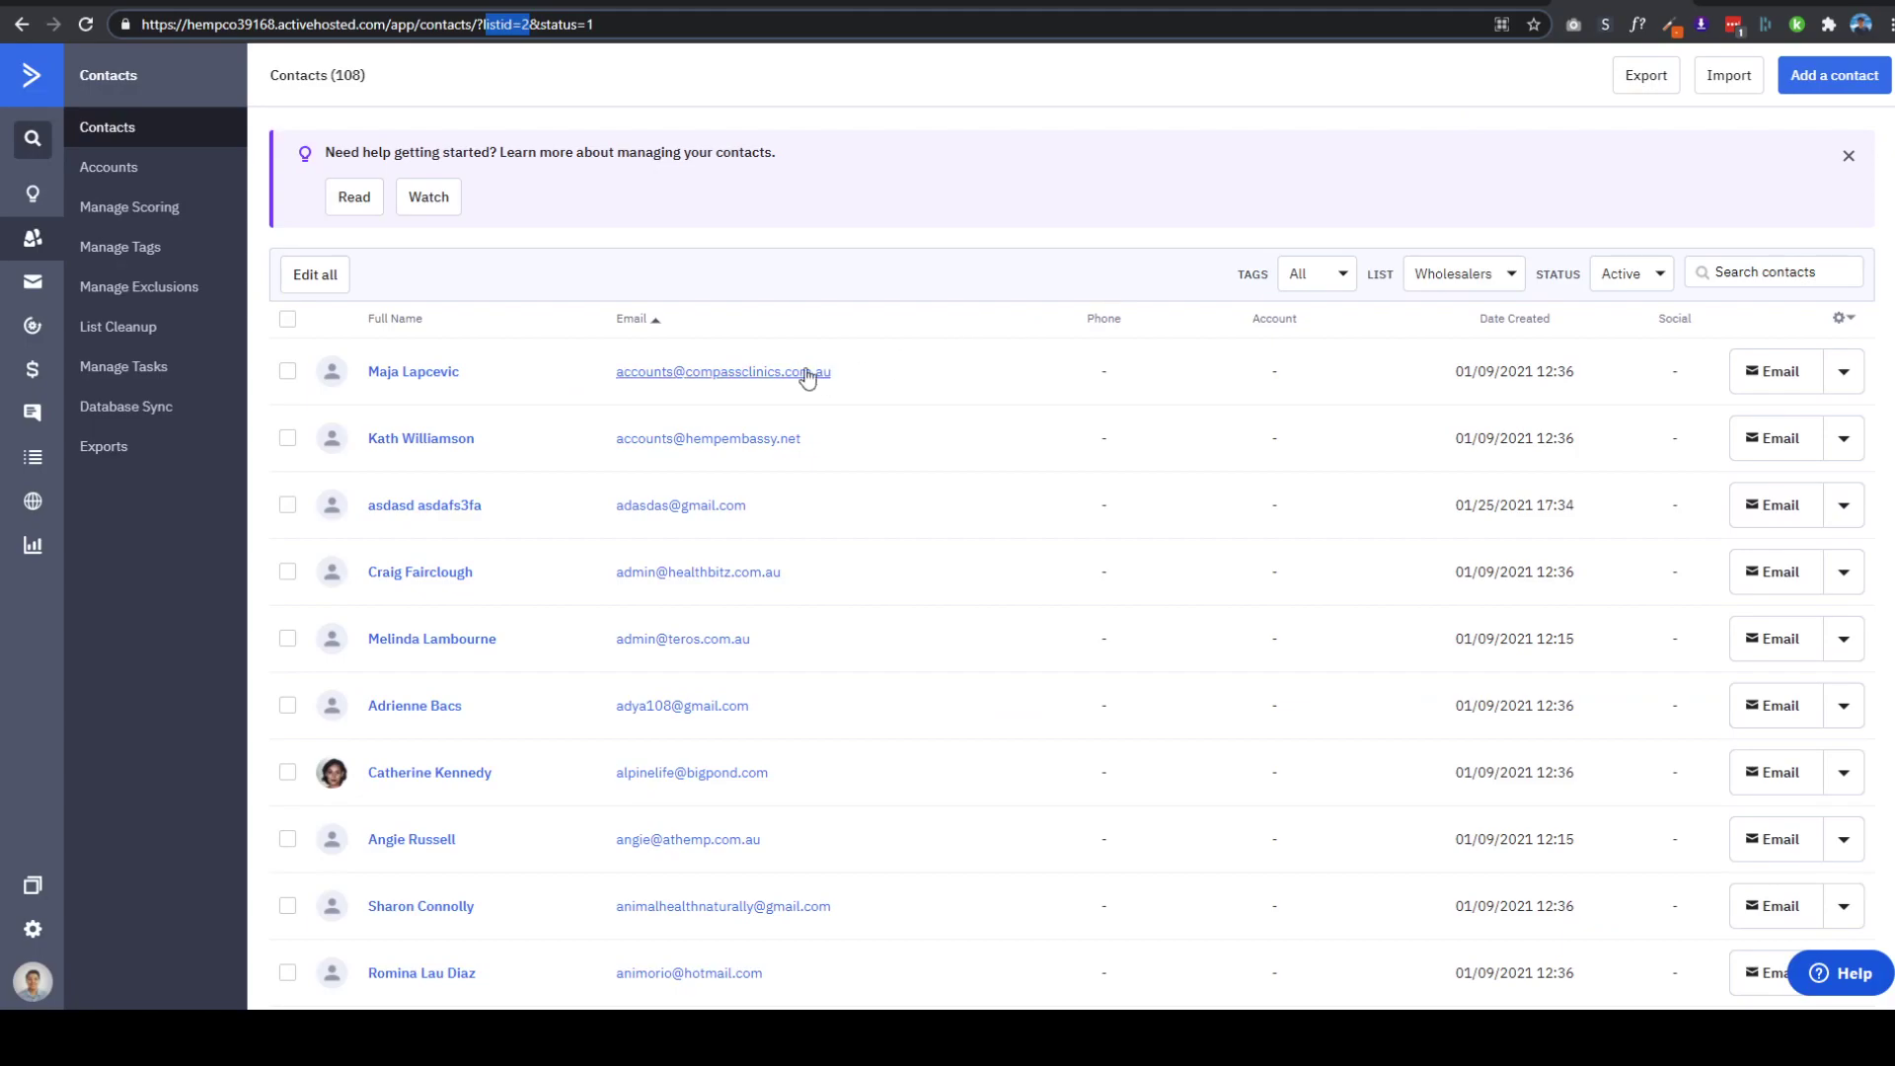